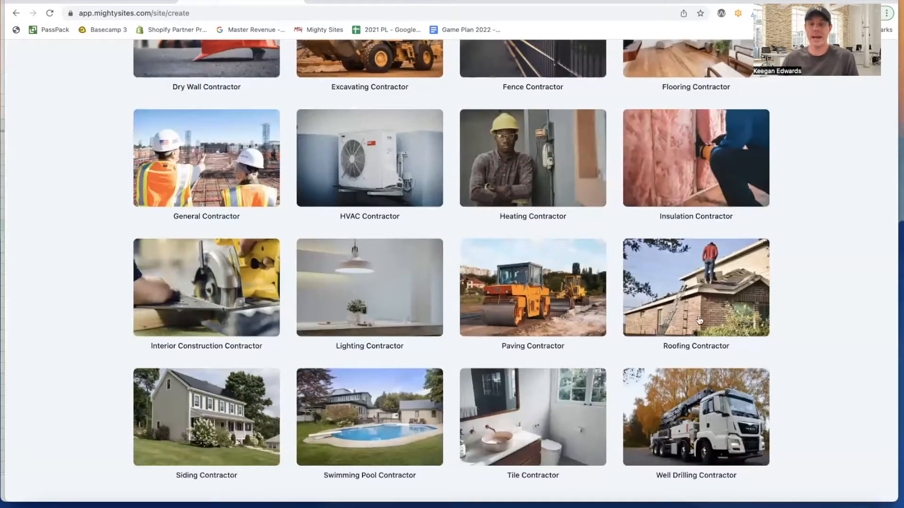
# Choose the Roofing Contractor template and enter company name Keegan's Roofing Company, city Raleigh and state NC.
pyautogui.click(701, 321)
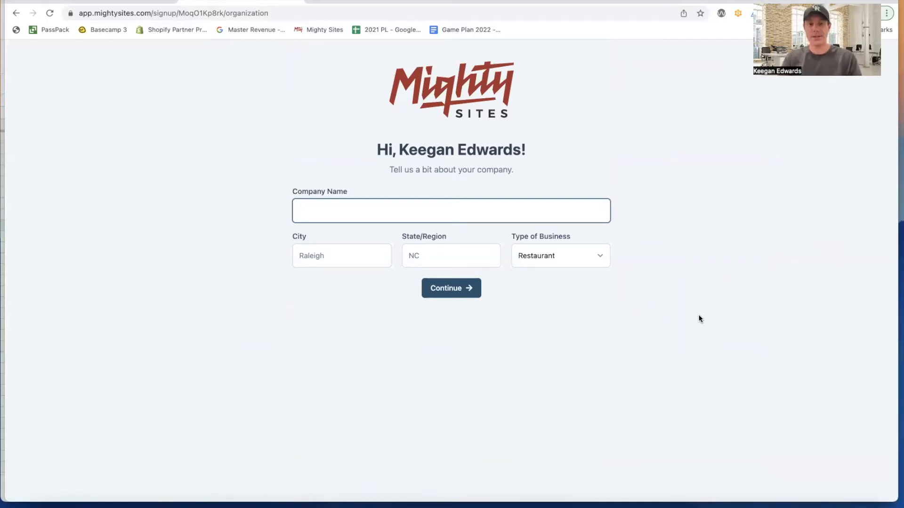
pyautogui.write("Keegan's Roofing Company")
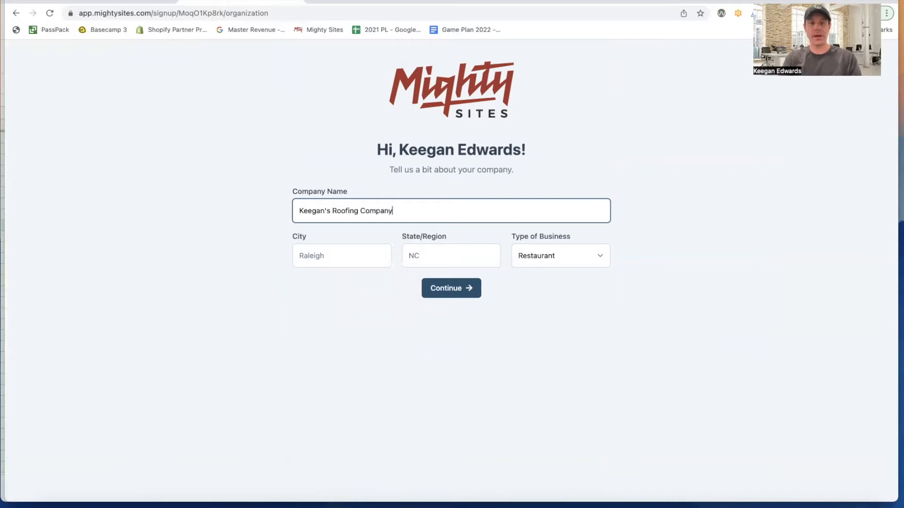
pyautogui.press('Tab')
pyautogui.write('R')
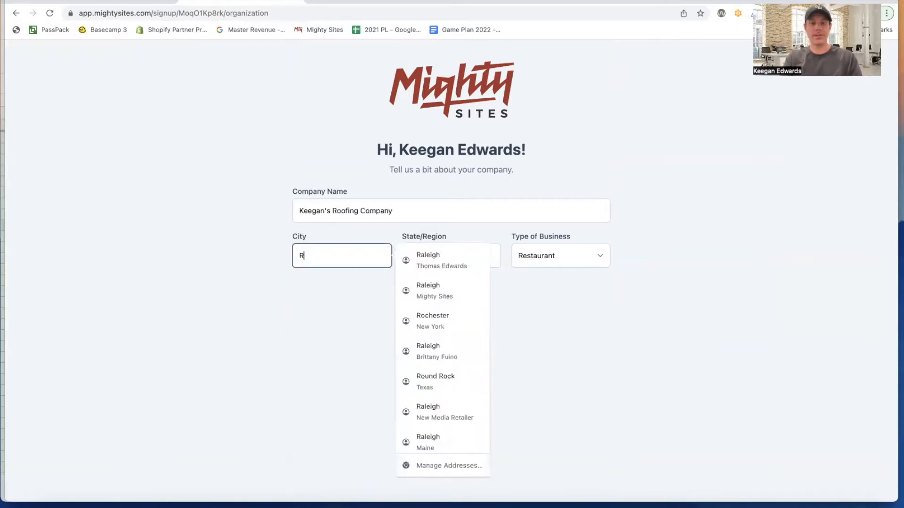
pyautogui.write('aleigh')
pyautogui.press('Tab')
pyautogui.write('NC')
pyautogui.press('Tab')
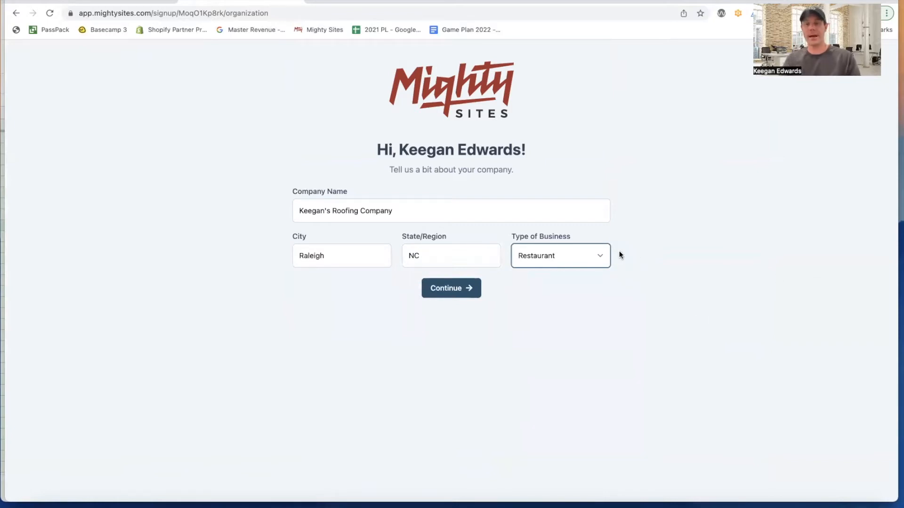
# Set the type of business to Service and continue to create the website.
pyautogui.click(599, 255)
pyautogui.click(587, 281)
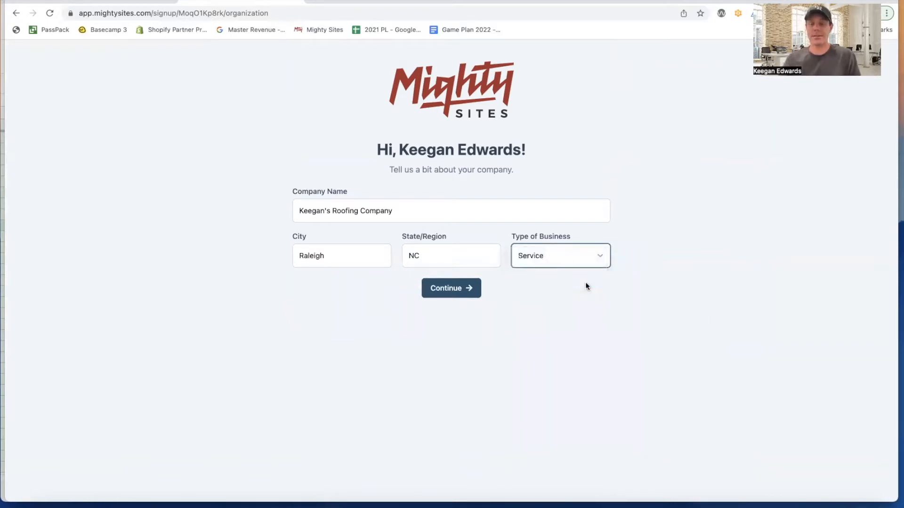
pyautogui.click(463, 297)
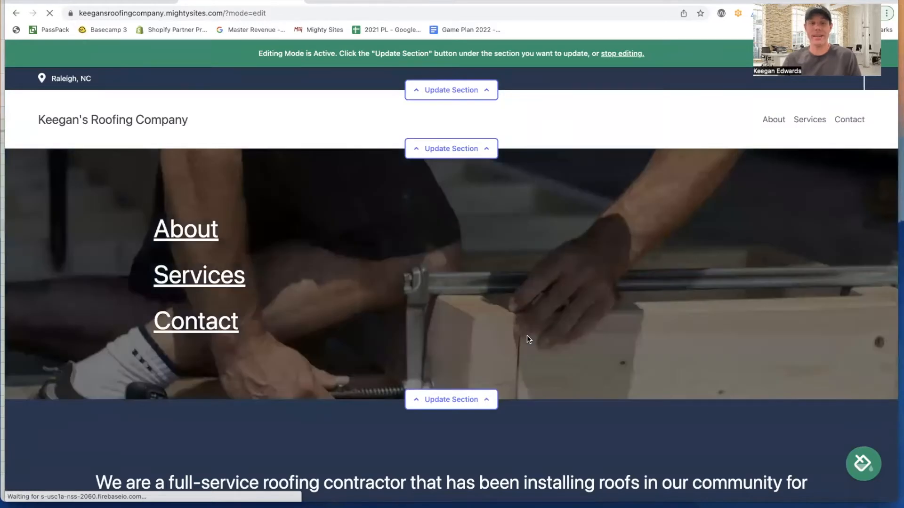
# Review the generated roofing site from the header through the About, services and contact form sections to the footer.
pyautogui.scroll(-5, 507, 336)
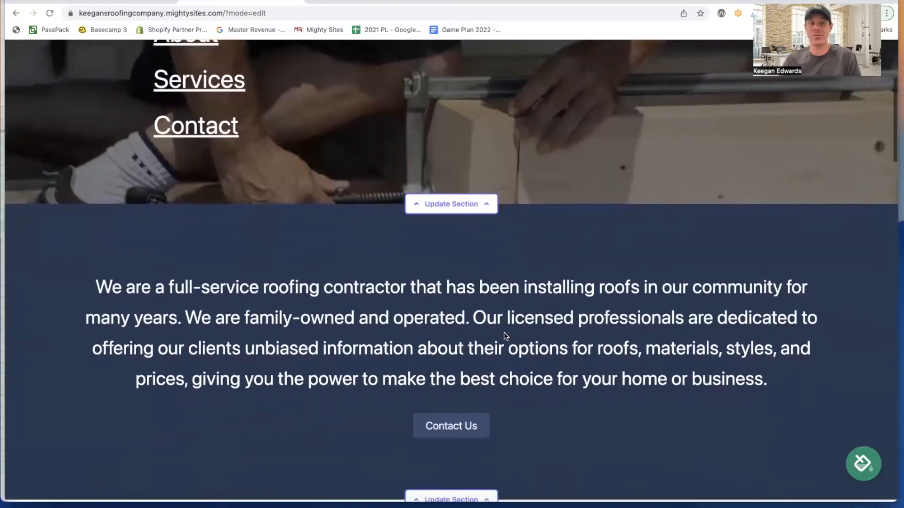
pyautogui.scroll(-9, 505, 336)
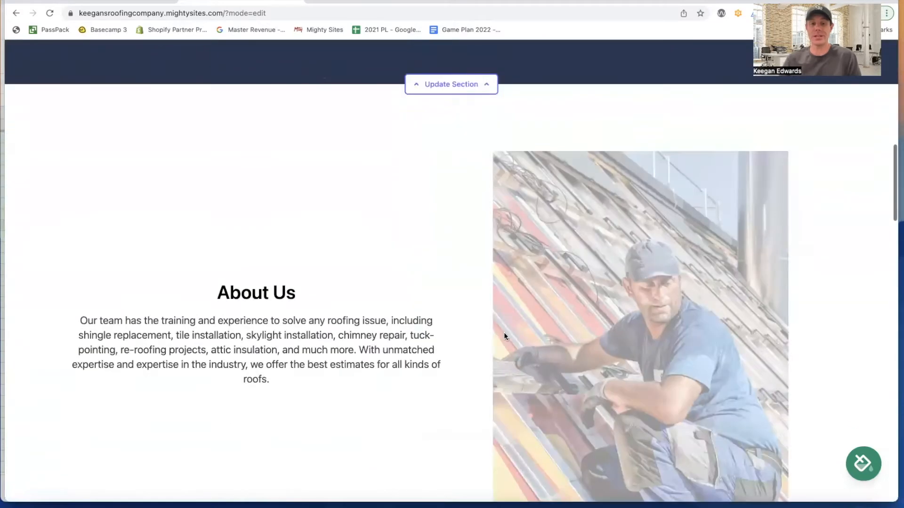
pyautogui.scroll(-4, 504, 336)
pyautogui.scroll(-6, 504, 336)
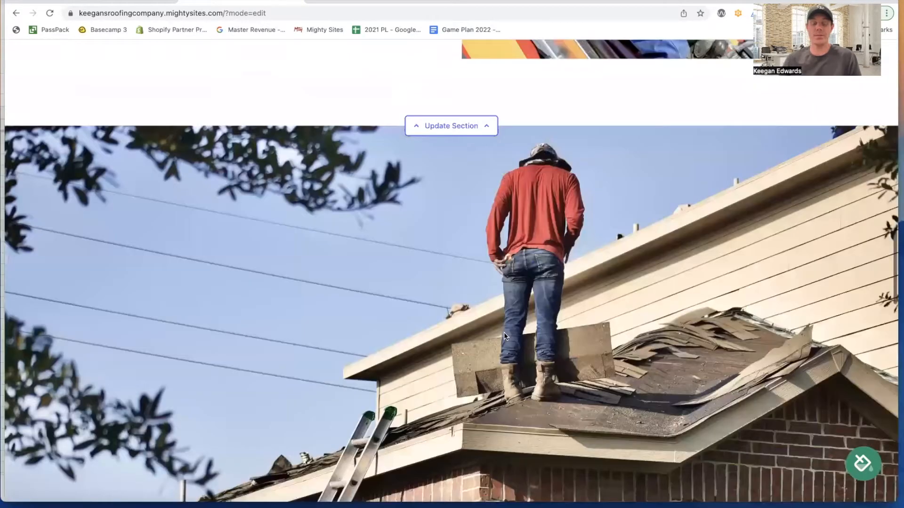
pyautogui.scroll(-5, 504, 333)
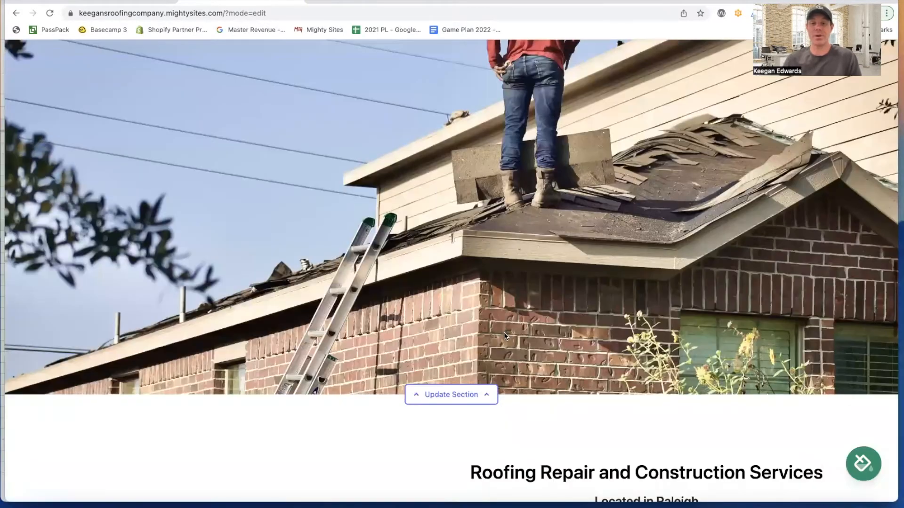
pyautogui.scroll(-6, 504, 333)
pyautogui.scroll(-9, 503, 332)
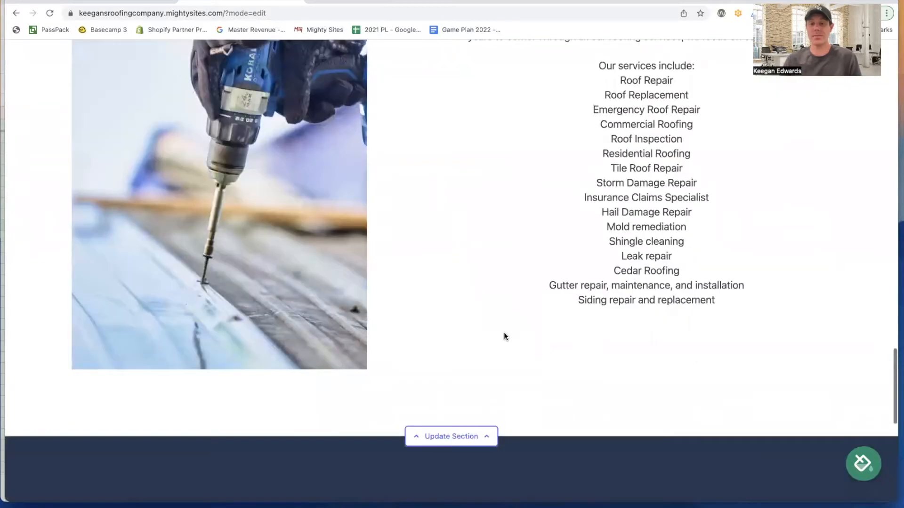
pyautogui.scroll(-4, 503, 332)
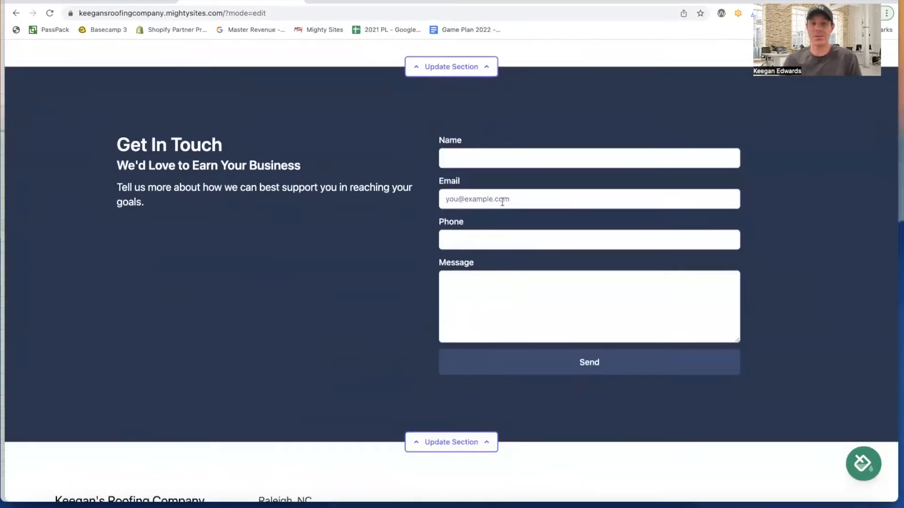
pyautogui.scroll(-2, 480, 258)
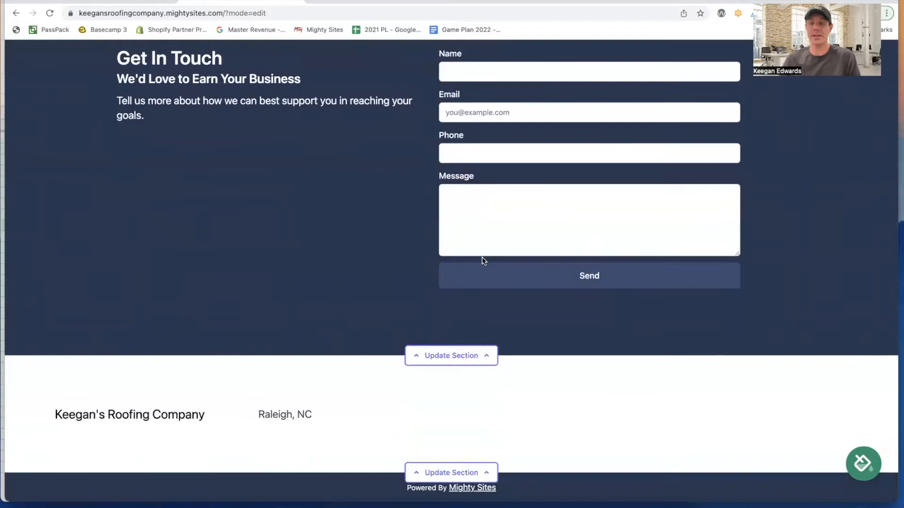
pyautogui.scroll(8, 480, 258)
pyautogui.scroll(13, 482, 260)
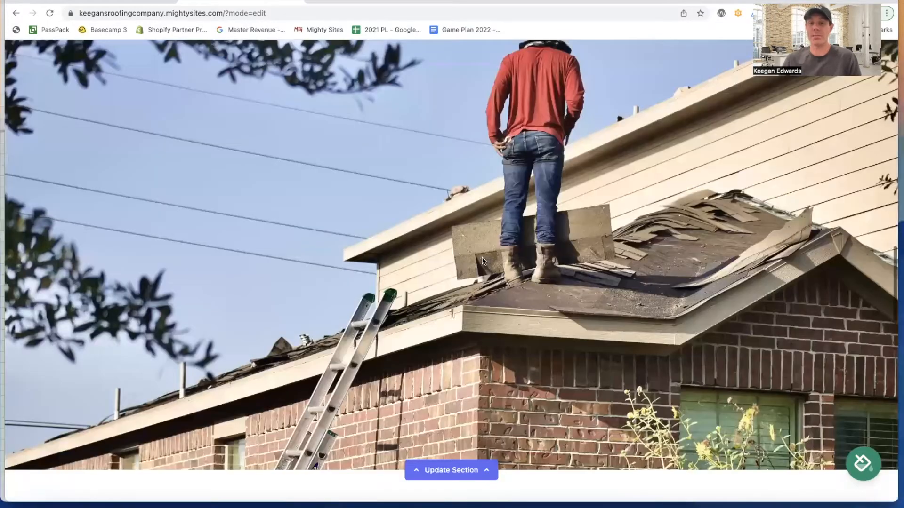
pyautogui.scroll(15, 484, 262)
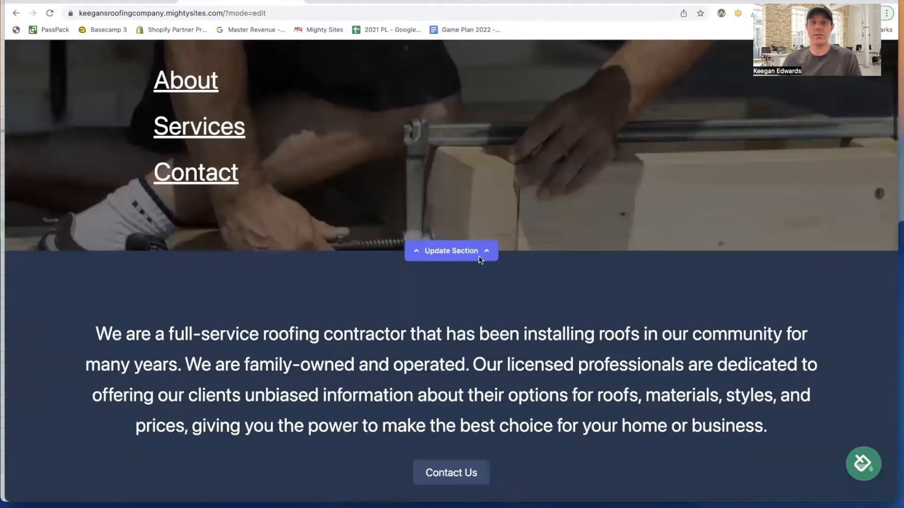
pyautogui.scroll(4, 479, 260)
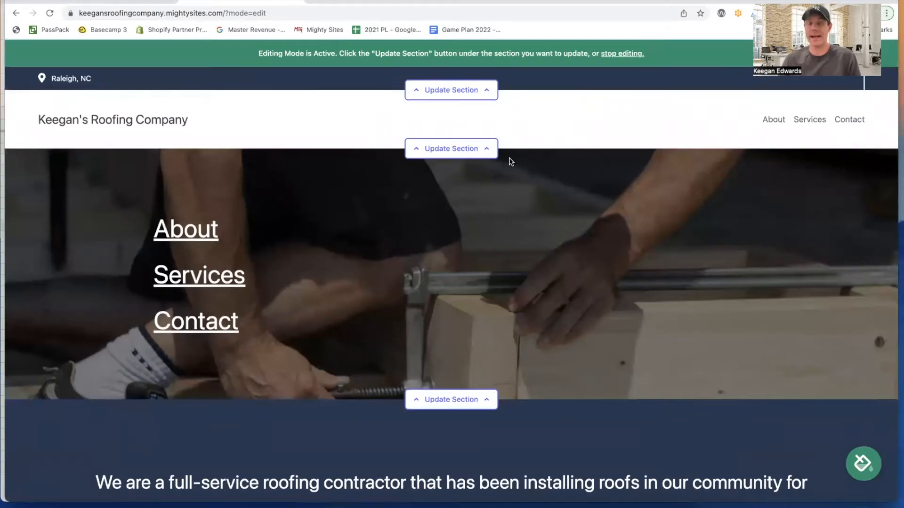
pyautogui.click(479, 97)
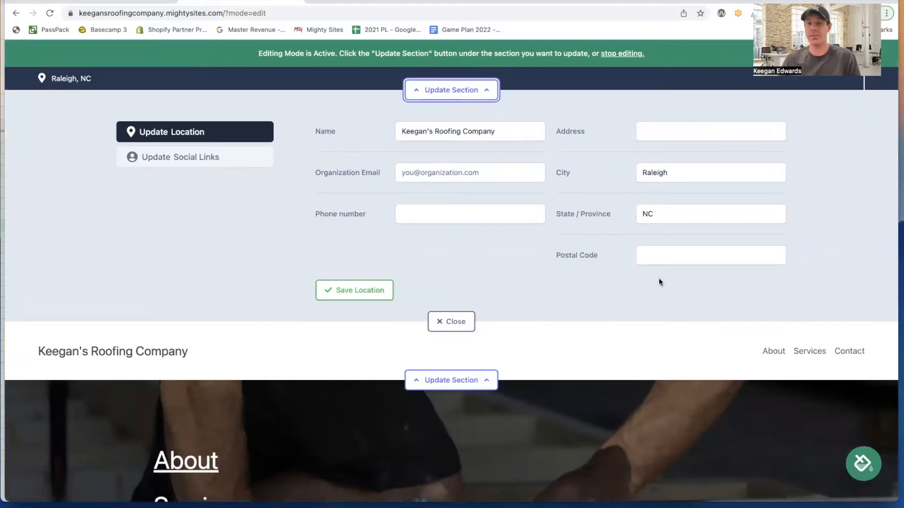
pyautogui.scroll(-1, 658, 281)
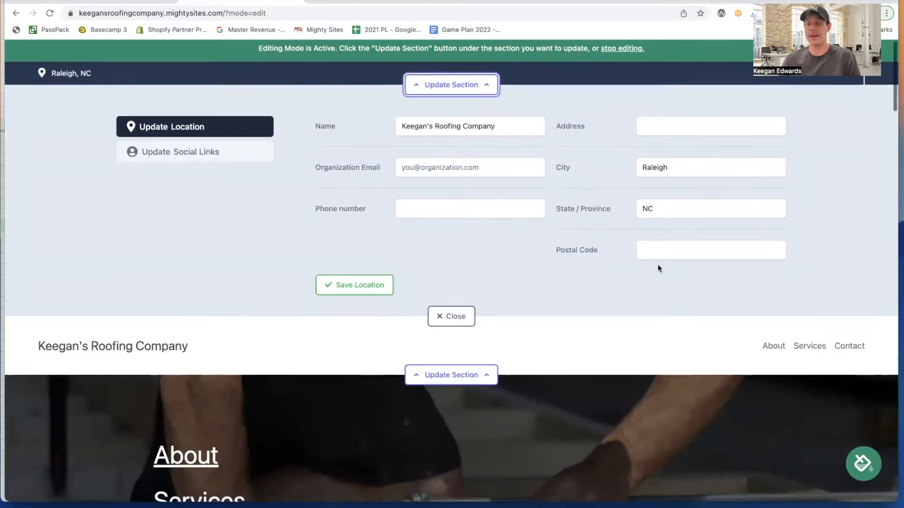
pyautogui.click(170, 157)
pyautogui.click(364, 166)
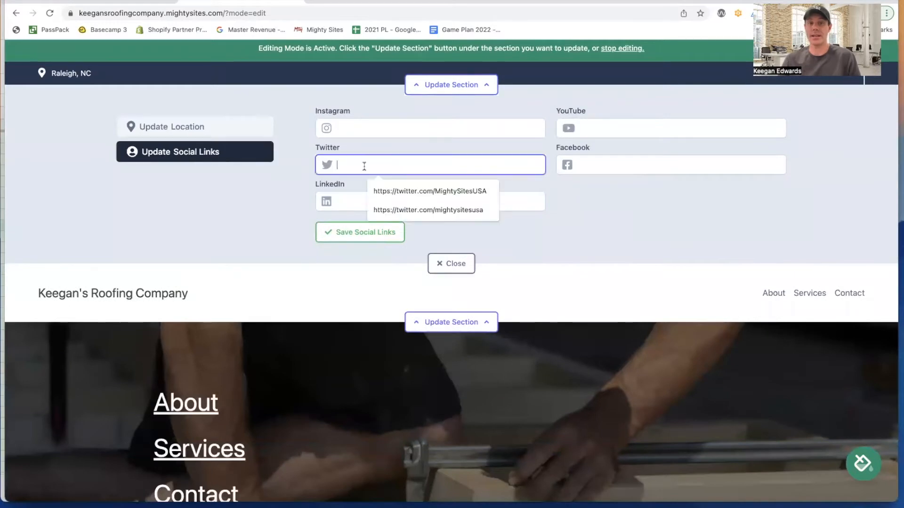
pyautogui.click(408, 193)
pyautogui.click(625, 165)
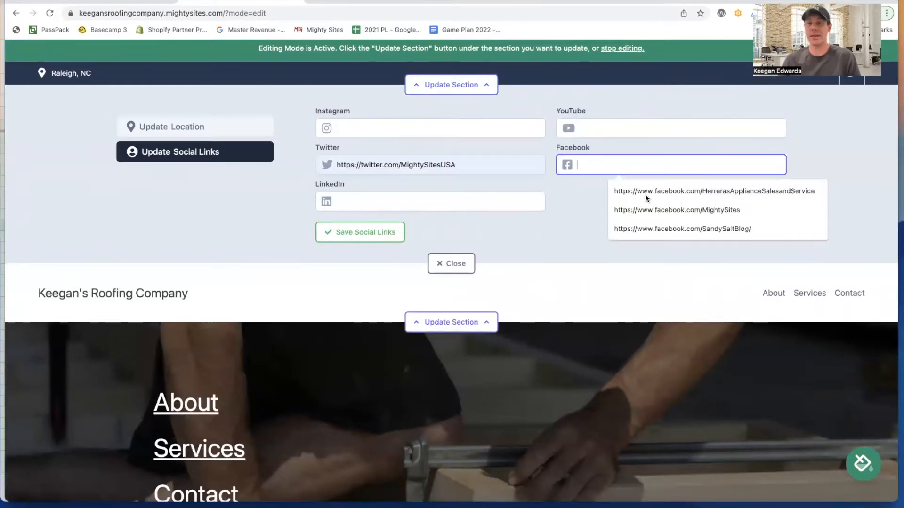
pyautogui.click(668, 210)
pyautogui.click(372, 236)
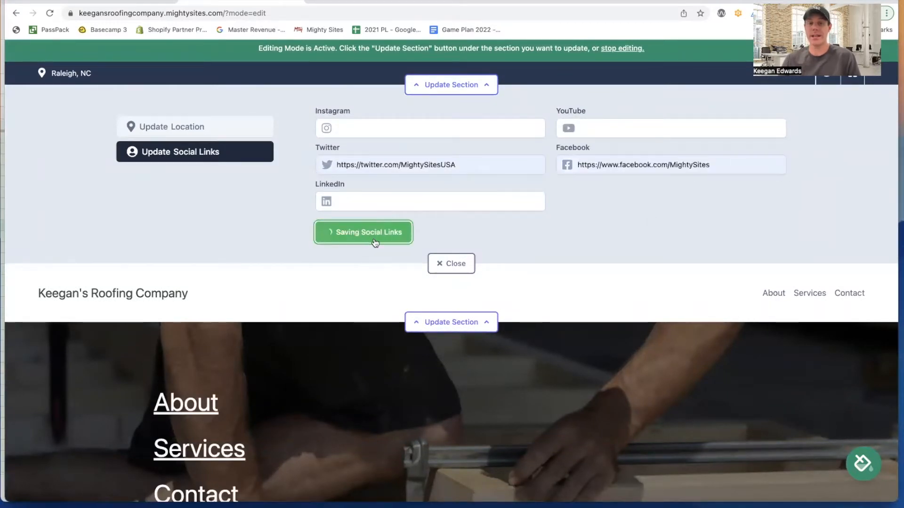
pyautogui.click(456, 263)
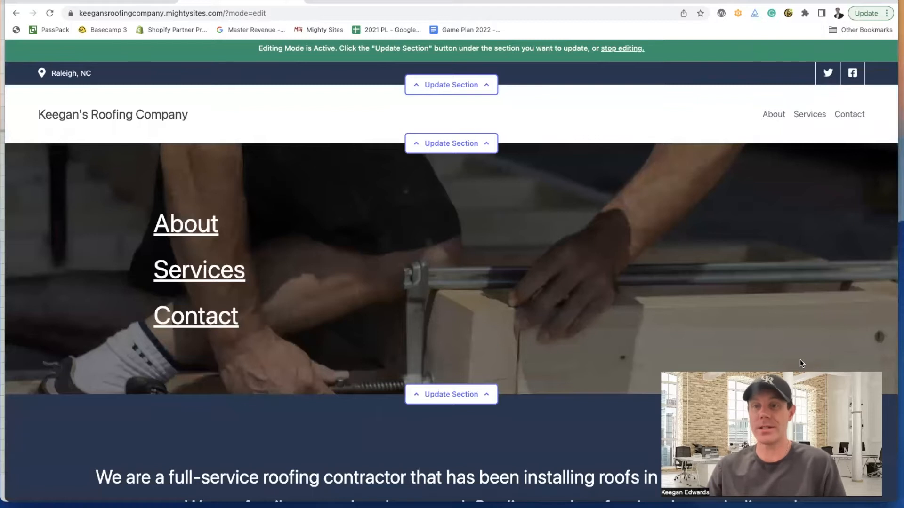
# Examine the header section's editing options: the Services menu item's link choices, the logo upload and the location details.
pyautogui.click(451, 144)
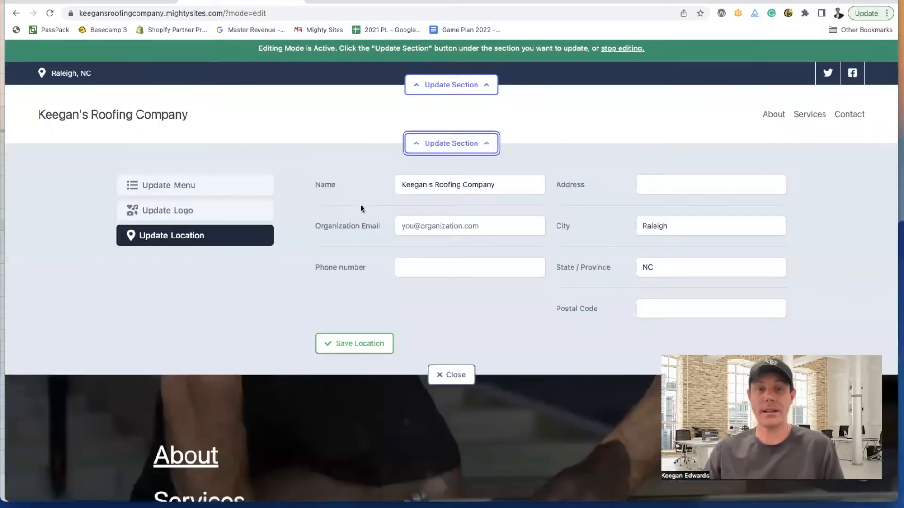
pyautogui.click(212, 185)
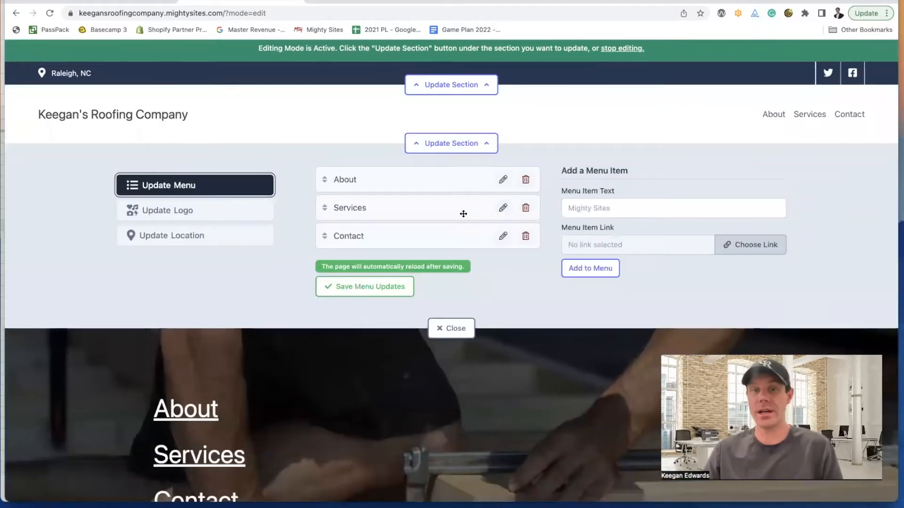
pyautogui.click(502, 210)
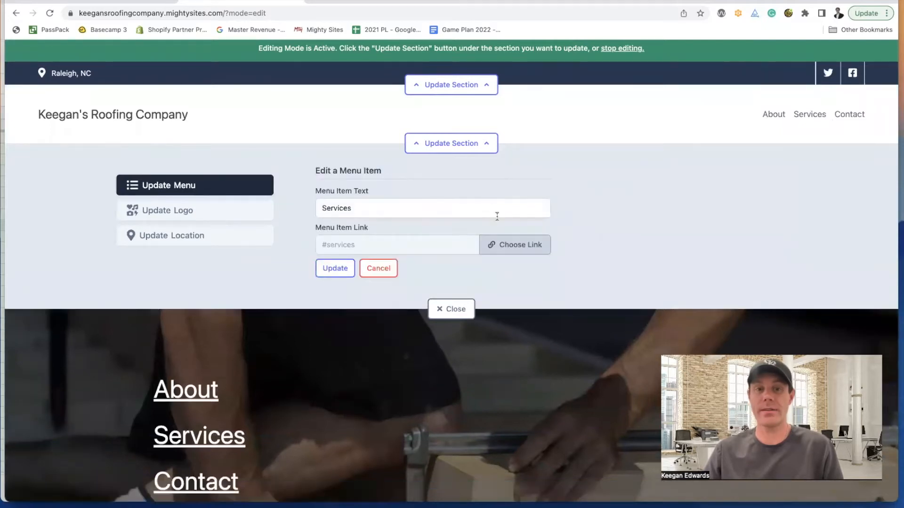
pyautogui.click(504, 245)
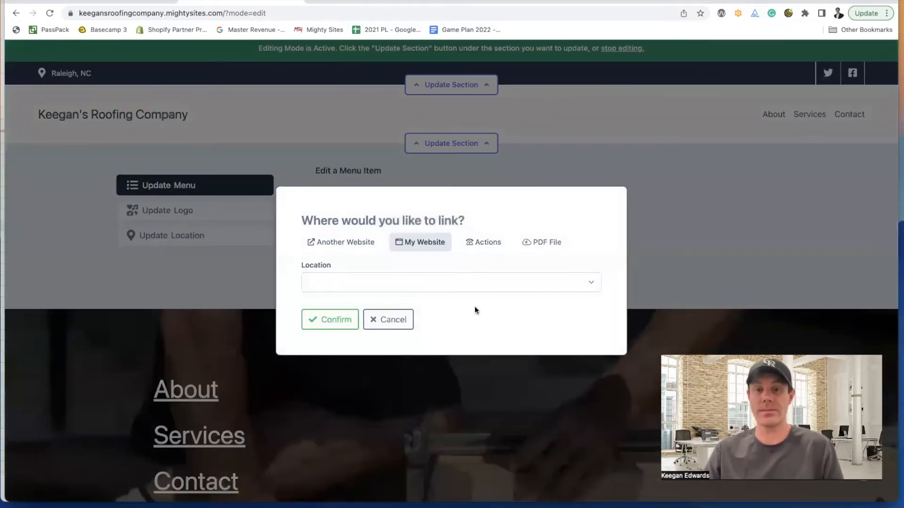
pyautogui.click(385, 319)
pyautogui.click(185, 213)
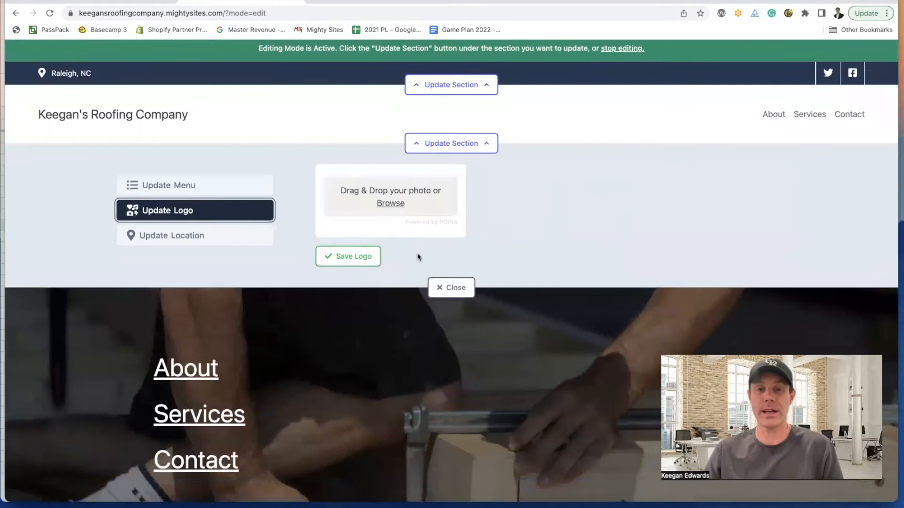
pyautogui.click(393, 207)
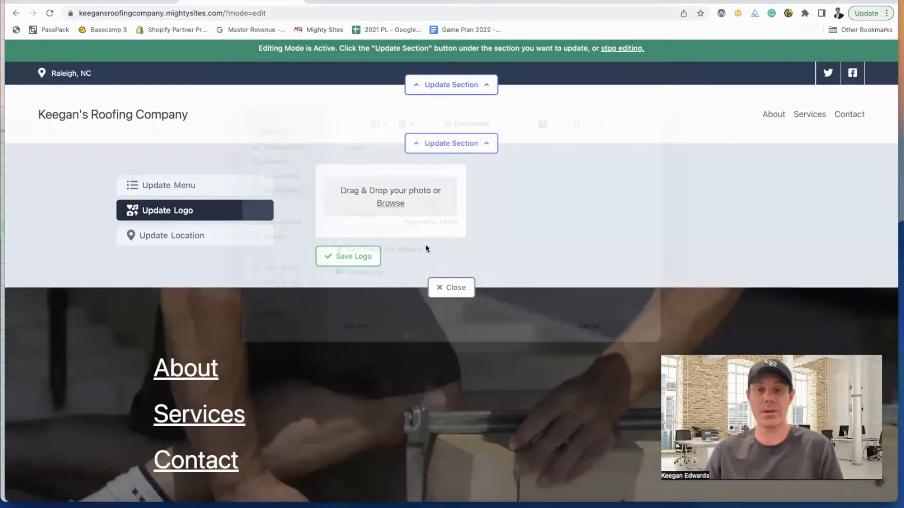
pyautogui.press('Escape')
pyautogui.click(189, 245)
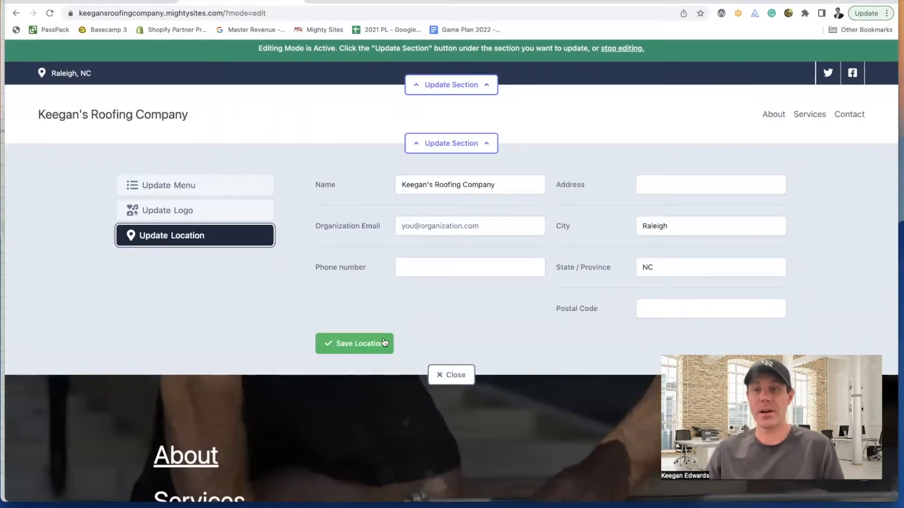
# Move the About item to the end of the header menu, after Contact, and save the menu.
pyautogui.click(180, 186)
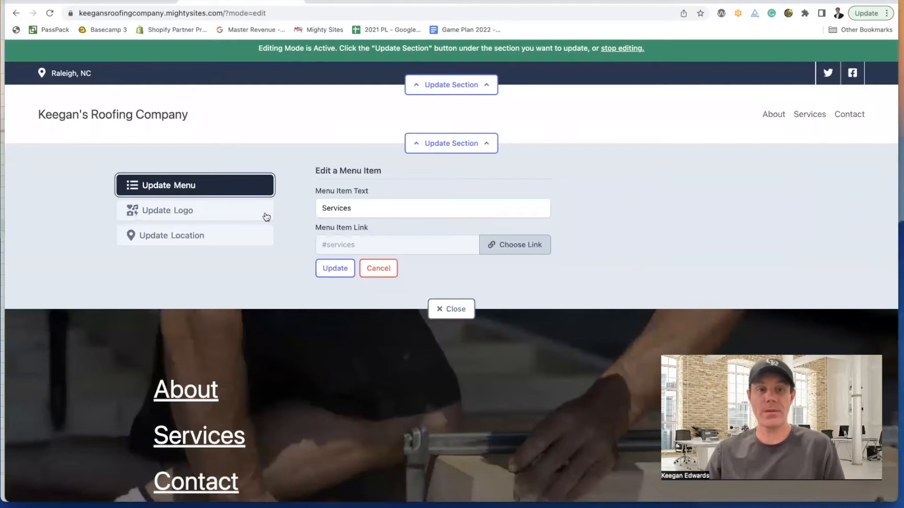
pyautogui.click(371, 275)
pyautogui.moveTo(365, 184); pyautogui.dragTo(366, 228)
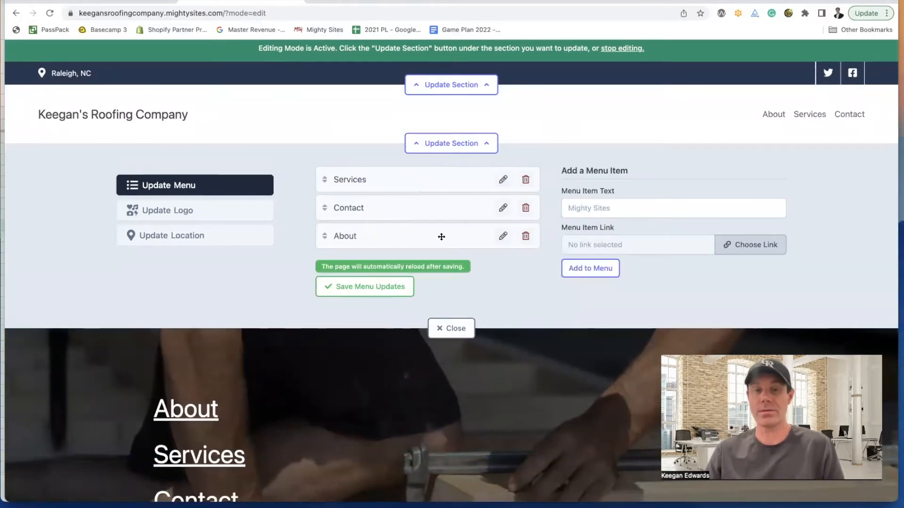
pyautogui.click(395, 286)
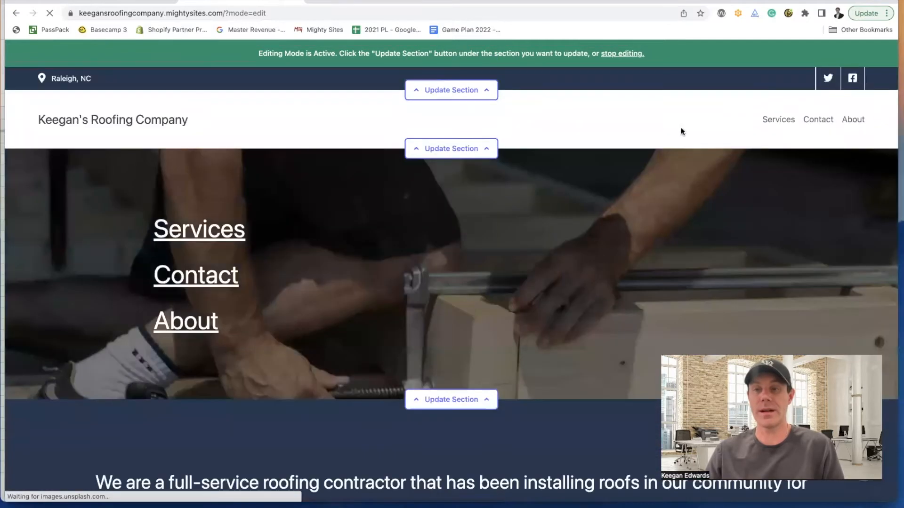
# Examine the fields for adding a header menu item, leave them empty and save the menu.
pyautogui.click(451, 148)
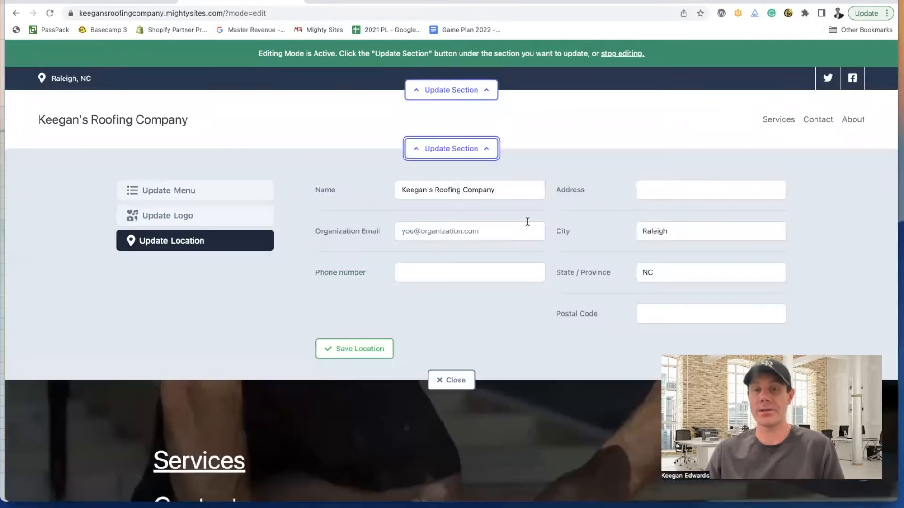
pyautogui.click(201, 197)
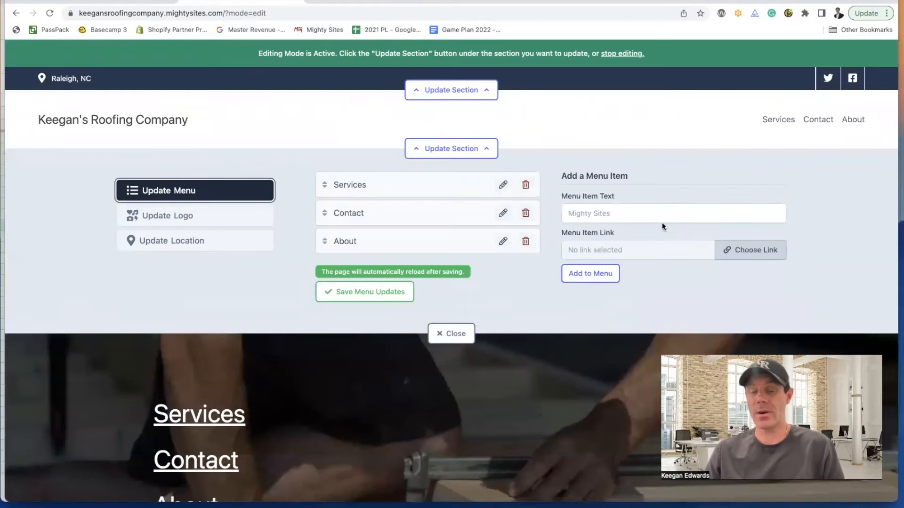
pyautogui.click(636, 213)
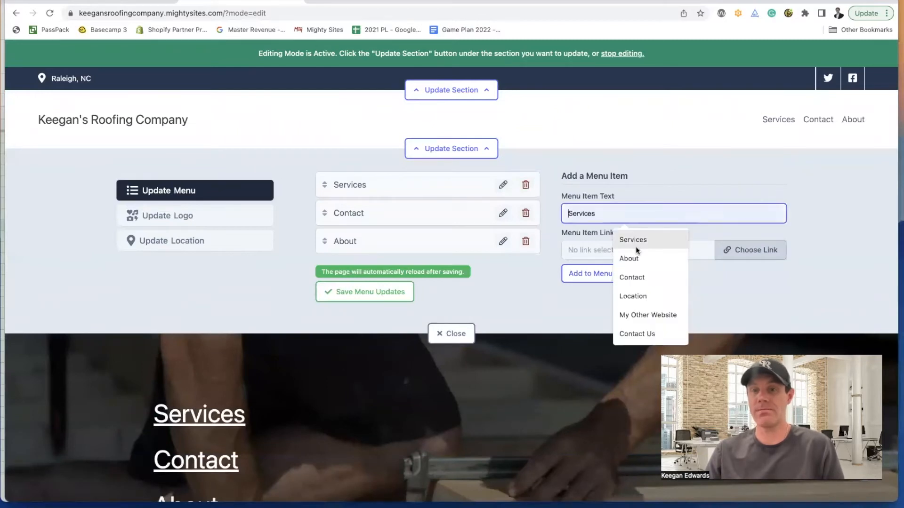
pyautogui.click(825, 242)
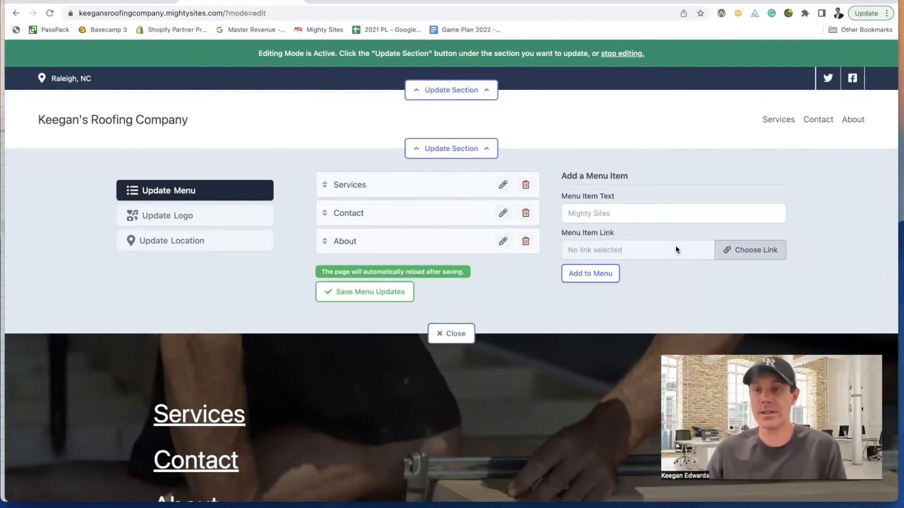
pyautogui.click(398, 293)
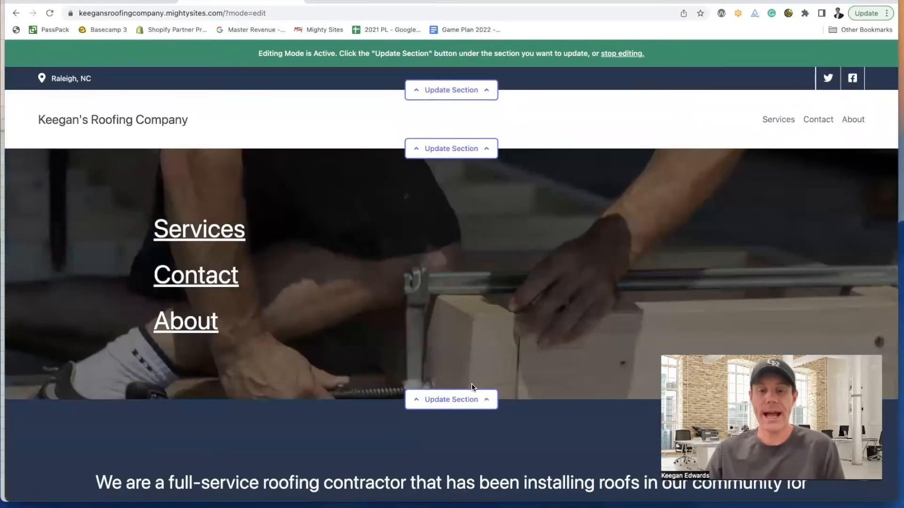
# Examine the hero section's menu and background image upload options, and close the section's editor without choosing a file.
pyautogui.scroll(-3, 466, 357)
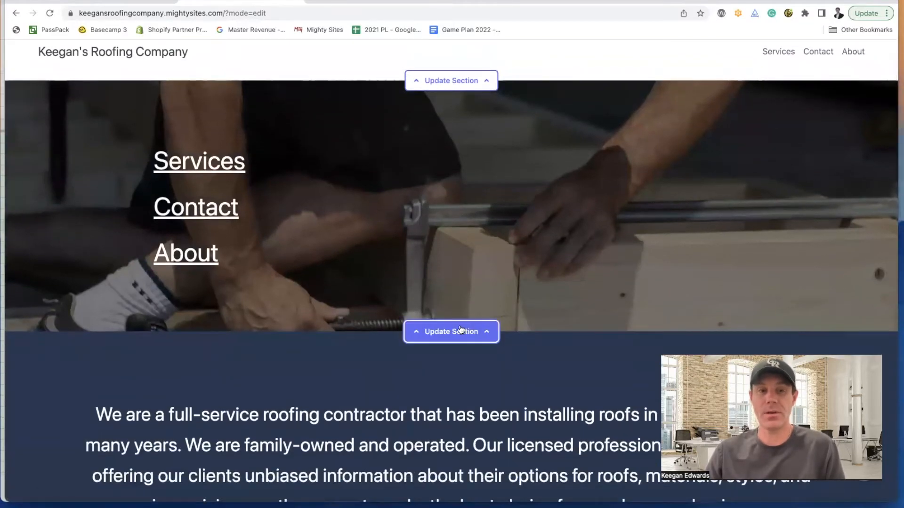
pyautogui.click(462, 330)
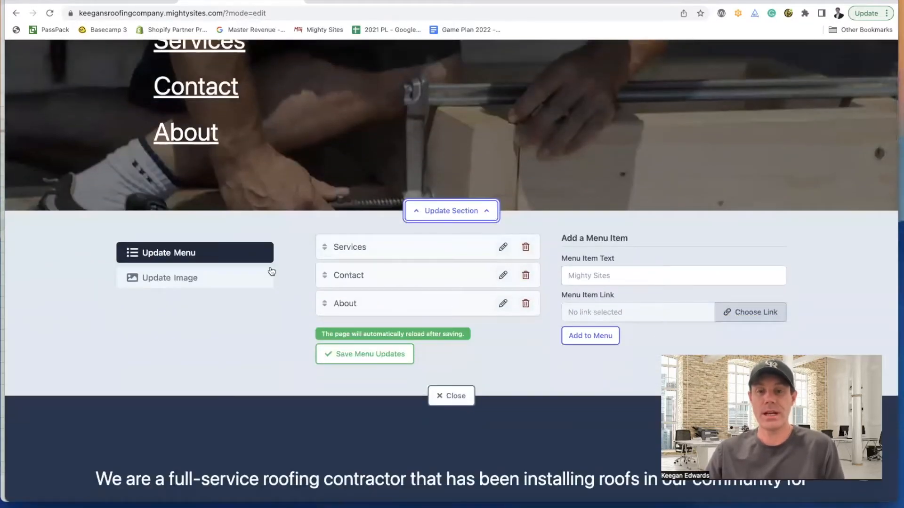
pyautogui.click(236, 272)
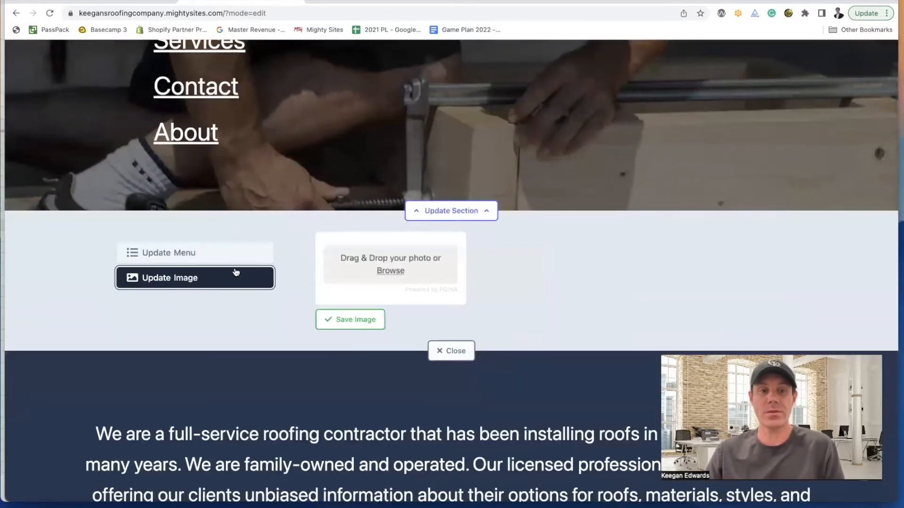
pyautogui.click(391, 271)
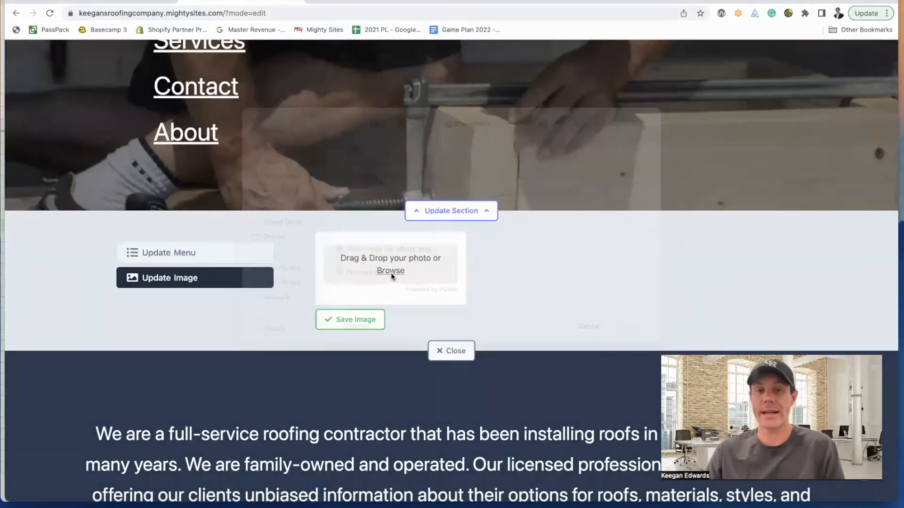
pyautogui.press('Escape')
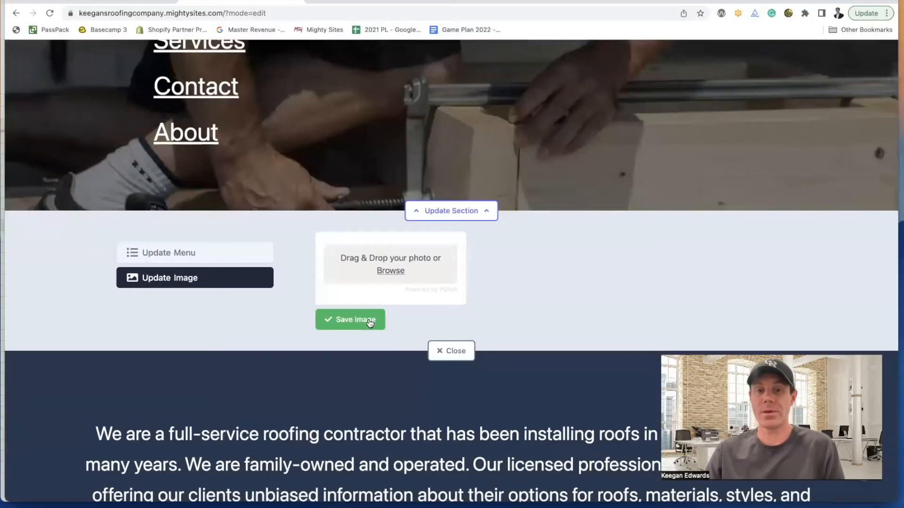
pyautogui.click(448, 351)
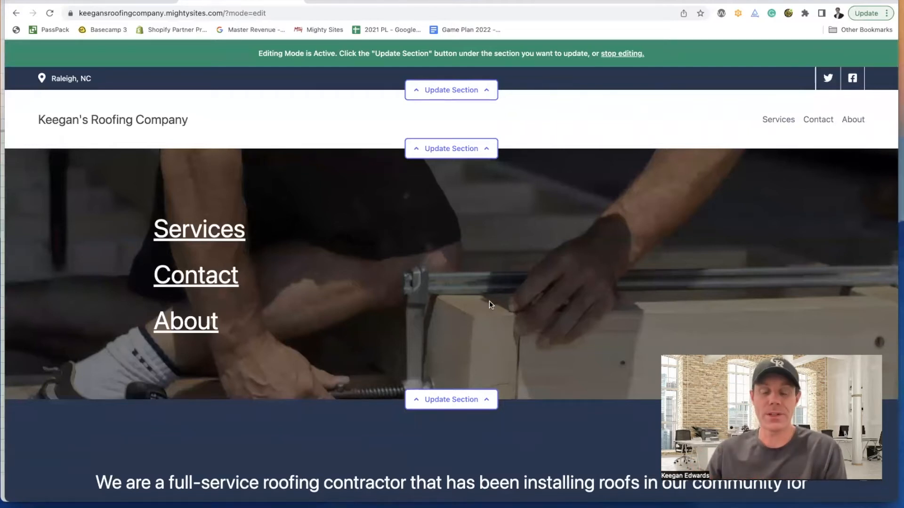
# Add the paragraph "This is a great website template for roofing companies." below the call-to-action copy and save the section.
pyautogui.scroll(-6, 489, 300)
pyautogui.click(485, 388)
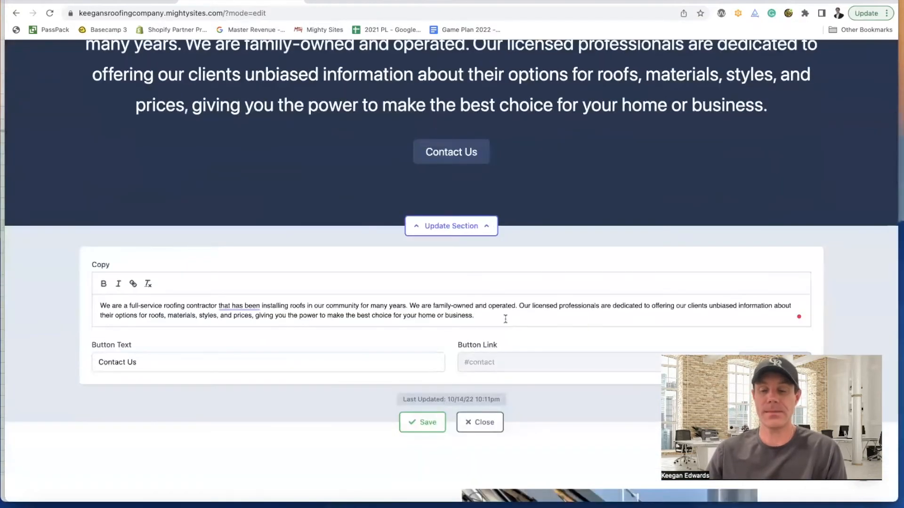
pyautogui.press('Return')
pyautogui.press('Return')
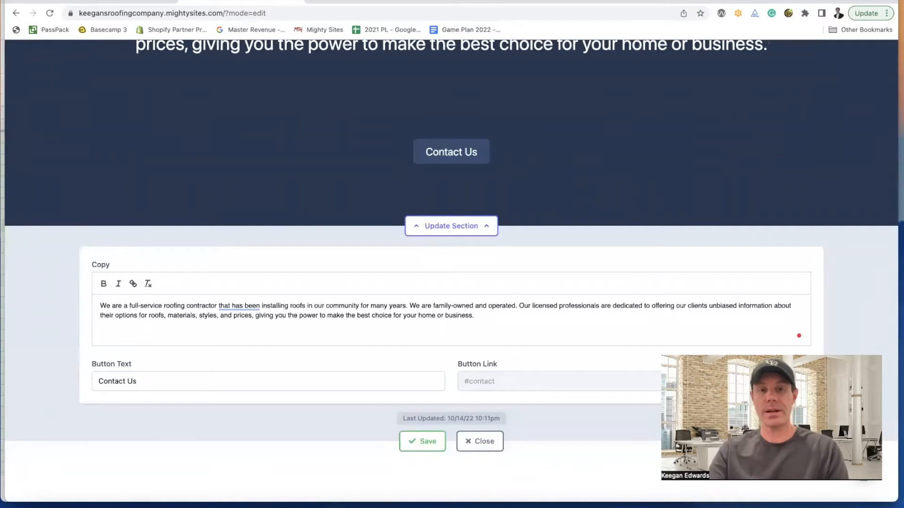
pyautogui.write('This is a g')
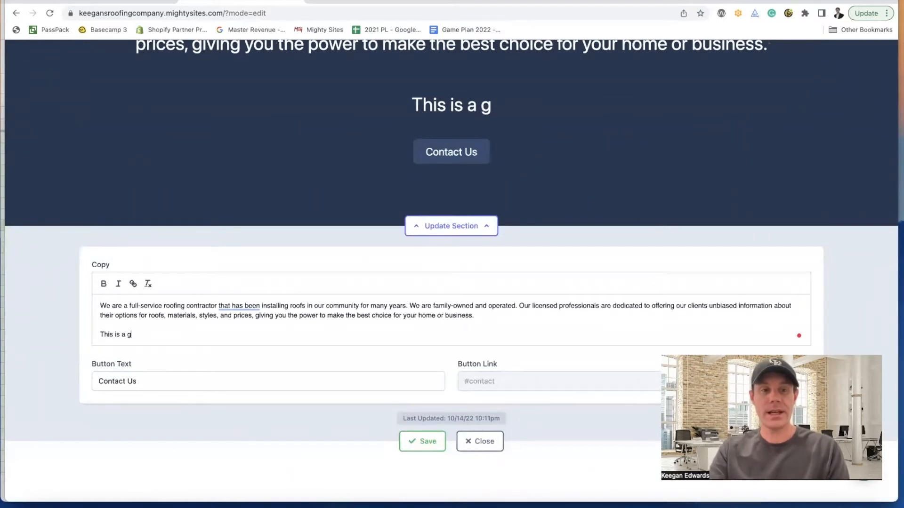
pyautogui.write('reat website templ')
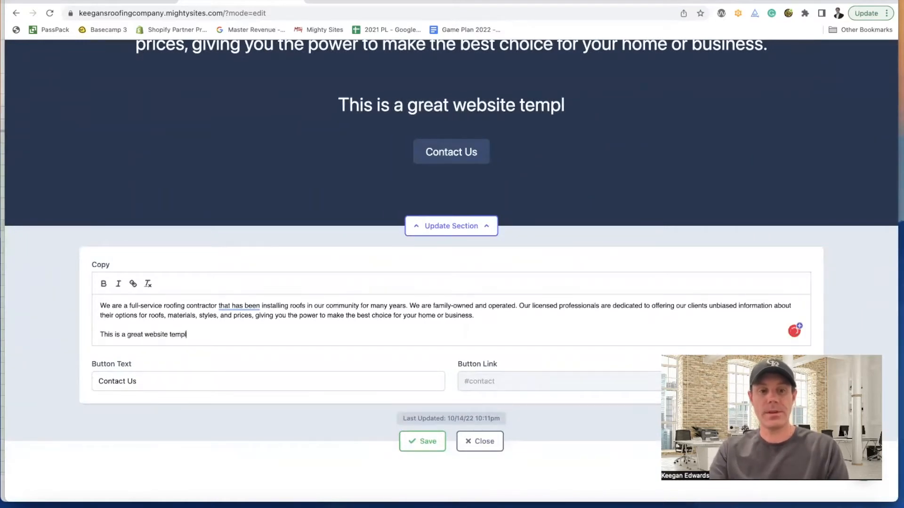
pyautogui.write('ate for roofing')
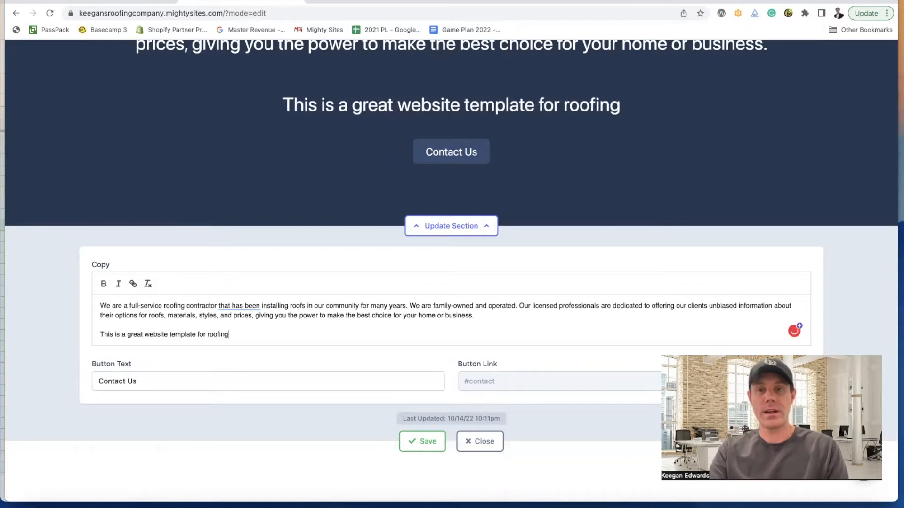
pyautogui.write(' companies.')
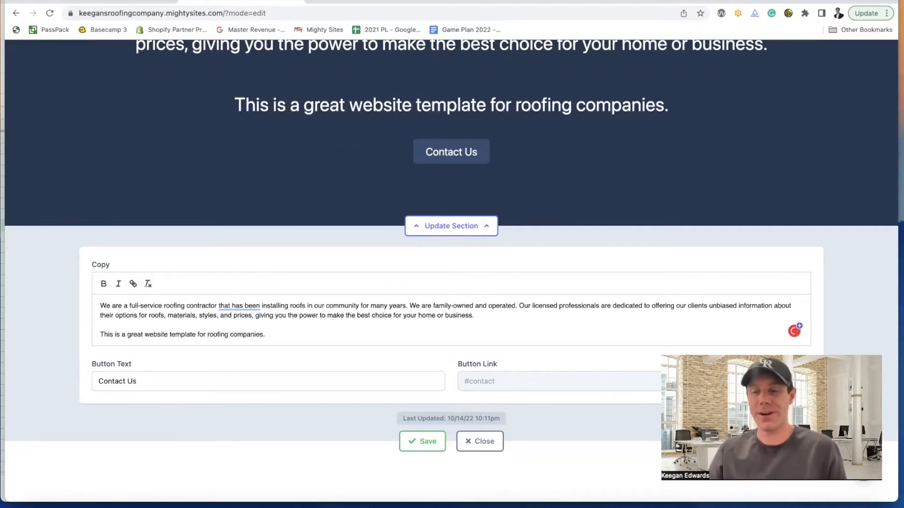
pyautogui.click(422, 441)
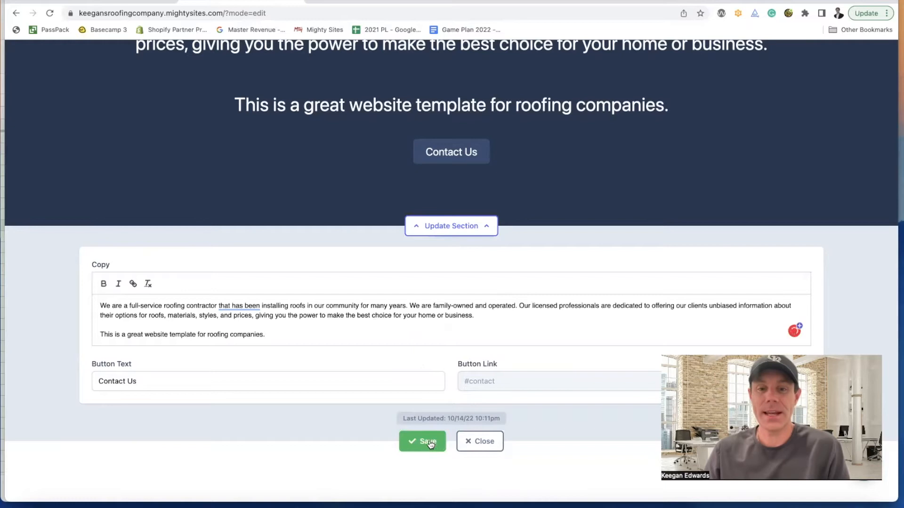
pyautogui.scroll(3, 471, 286)
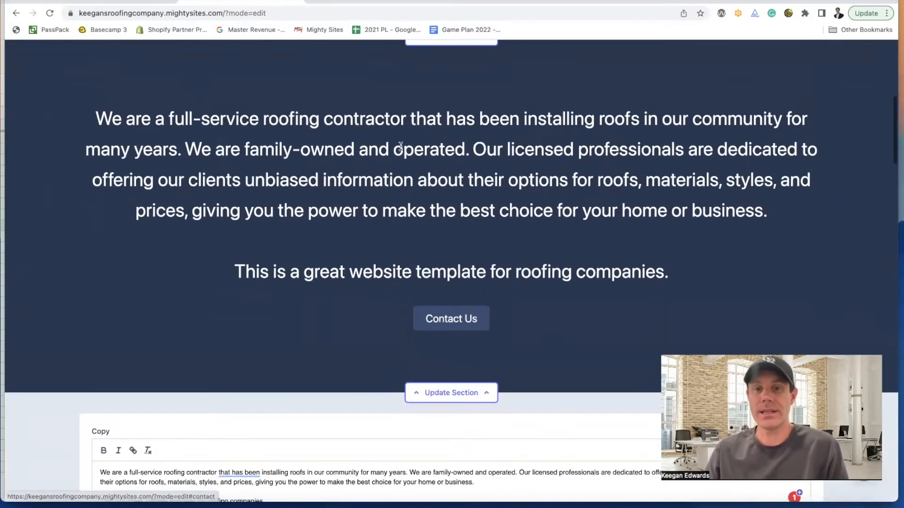
# Remove the added "This is a great website template for roofing companies." paragraph and its blank lines from the call-to-action copy.
pyautogui.scroll(-6, 481, 272)
pyautogui.scroll(-1, 481, 272)
pyautogui.moveTo(278, 207); pyautogui.dragTo(83, 205)
pyautogui.press('BackSpace')
pyautogui.press('BackSpace')
pyautogui.press('BackSpace')
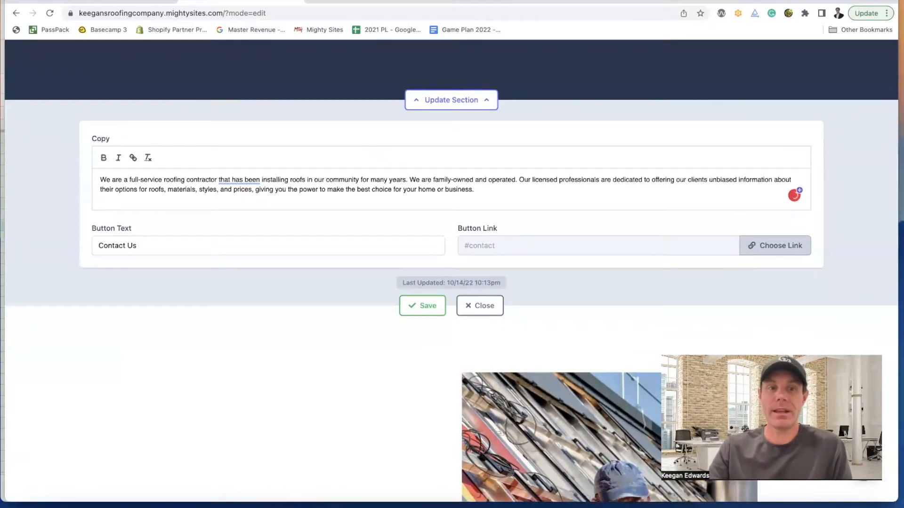
pyautogui.scroll(8, 434, 187)
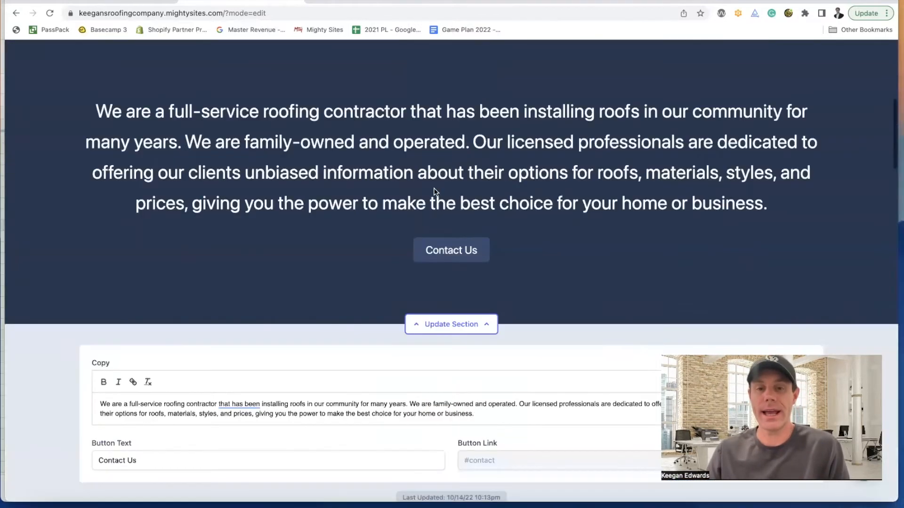
# Check the call-to-action's button text and look through the page sections down to the services as possible link targets.
pyautogui.scroll(-8, 436, 188)
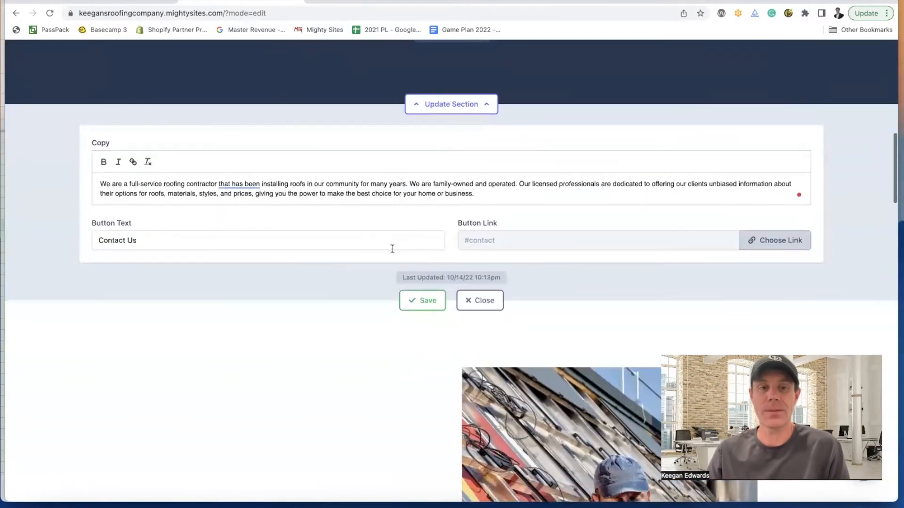
pyautogui.click(329, 240)
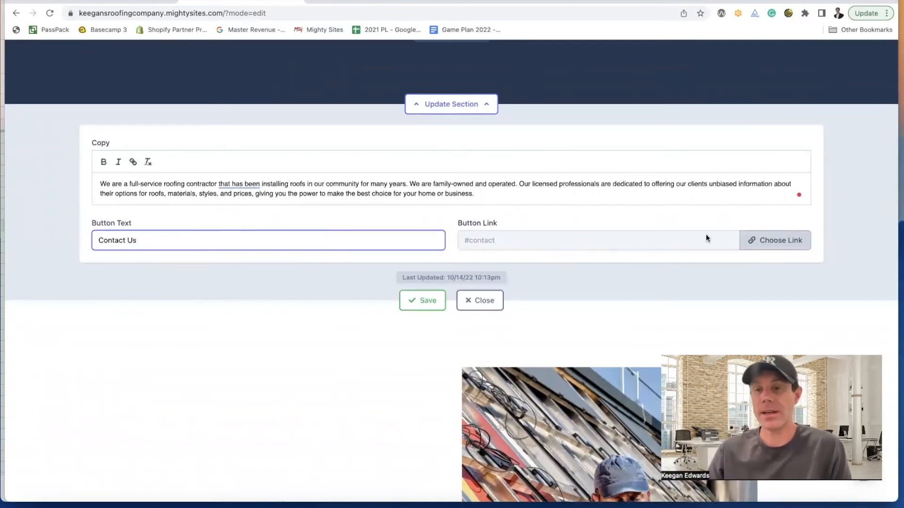
pyautogui.scroll(-20, 641, 301)
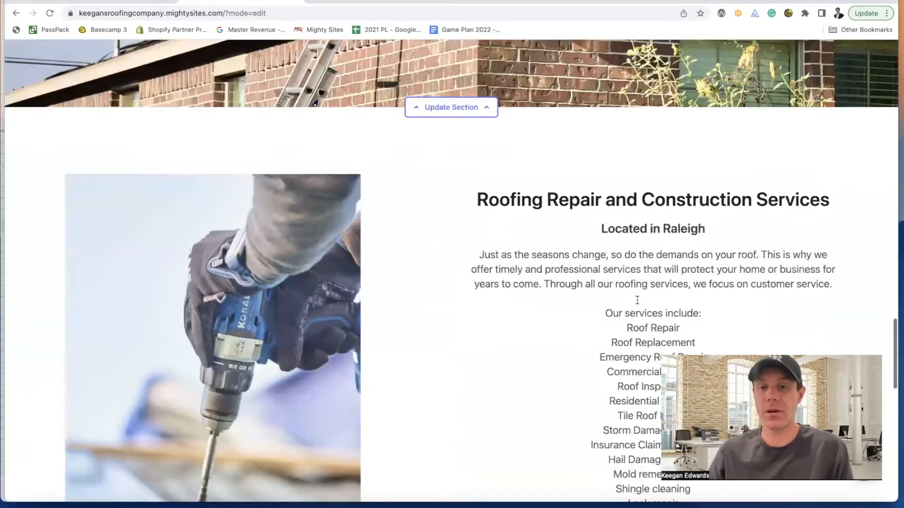
pyautogui.scroll(12, 611, 286)
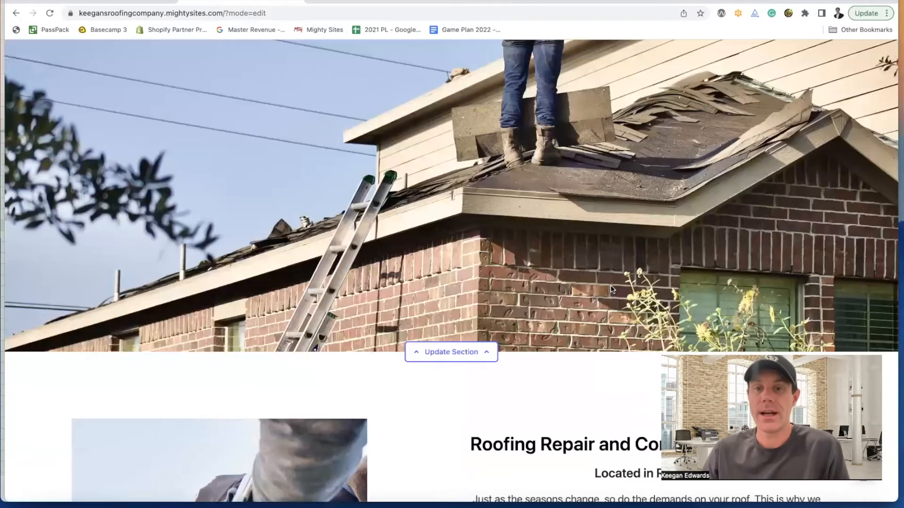
pyautogui.scroll(10, 611, 287)
pyautogui.scroll(-2, 611, 285)
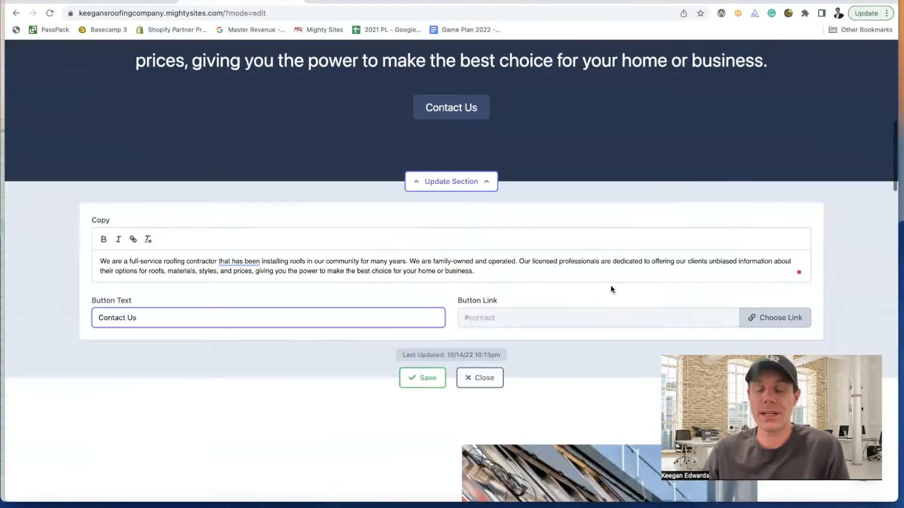
pyautogui.scroll(1, 606, 282)
# Link the Contact Us button to the site's Home: Lead Form section, save the call-to-action section and close its editor.
pyautogui.click(782, 323)
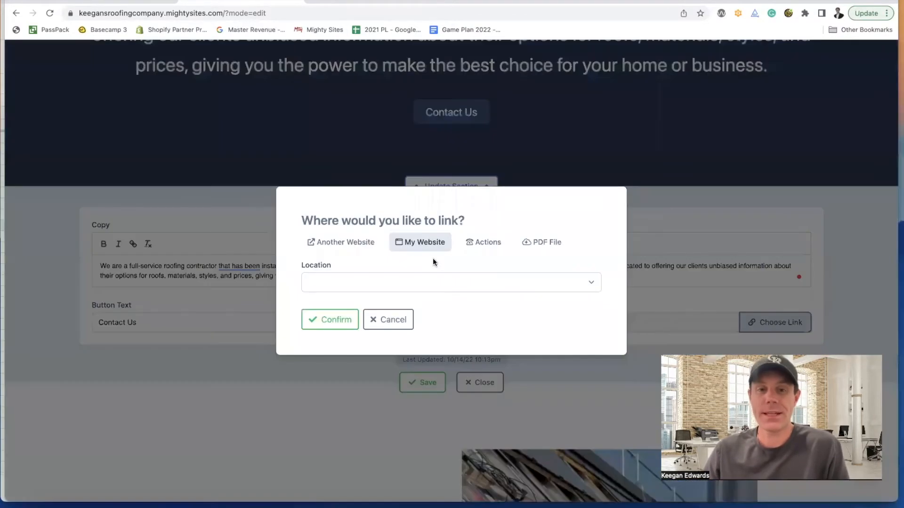
pyautogui.click(488, 241)
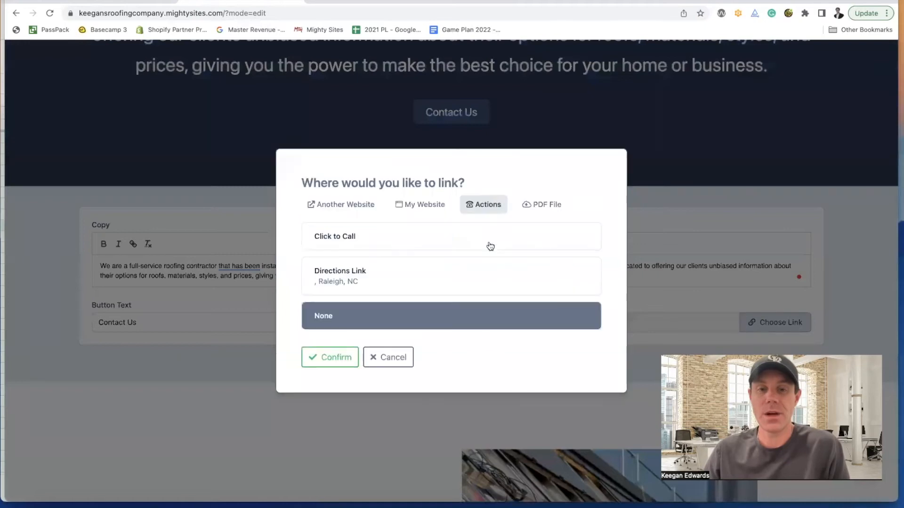
pyautogui.click(357, 238)
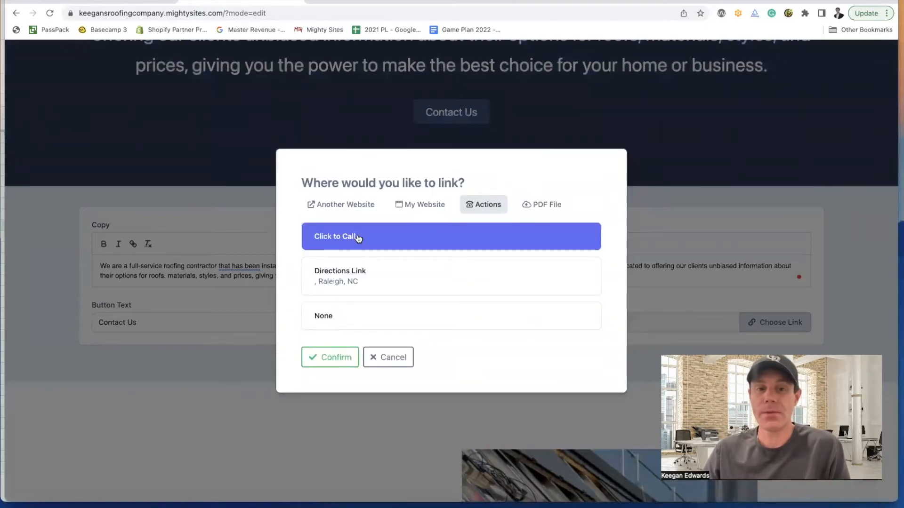
pyautogui.click(407, 206)
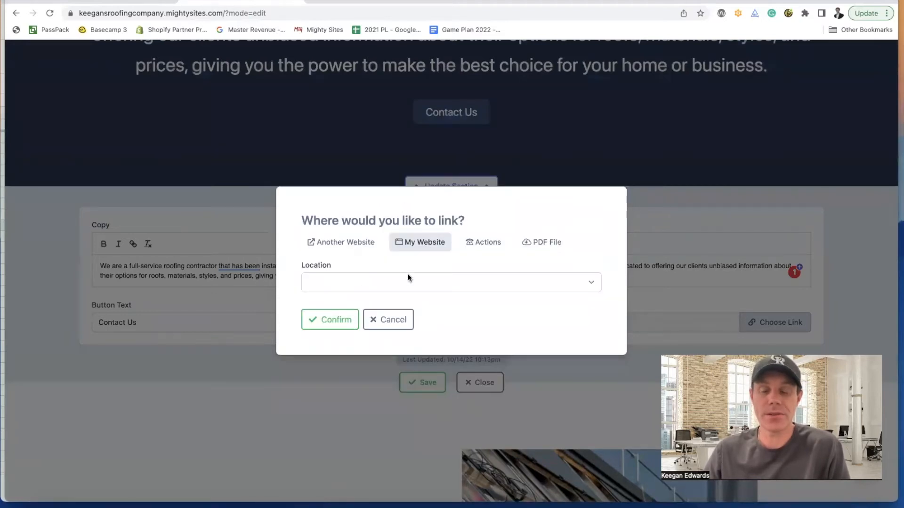
pyautogui.click(431, 284)
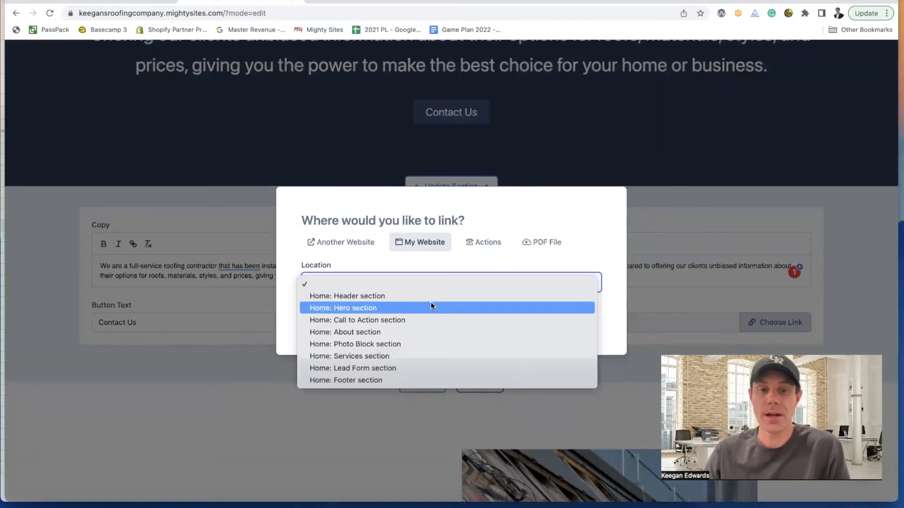
pyautogui.click(391, 369)
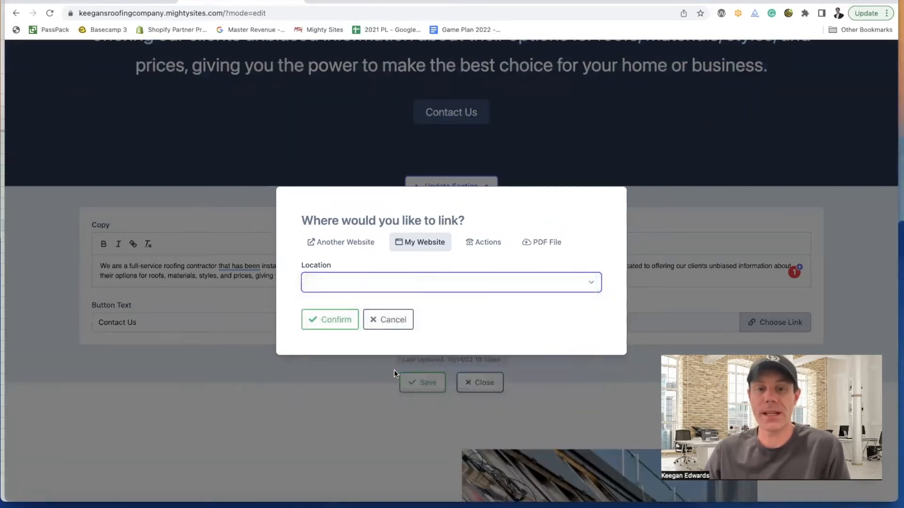
pyautogui.click(346, 319)
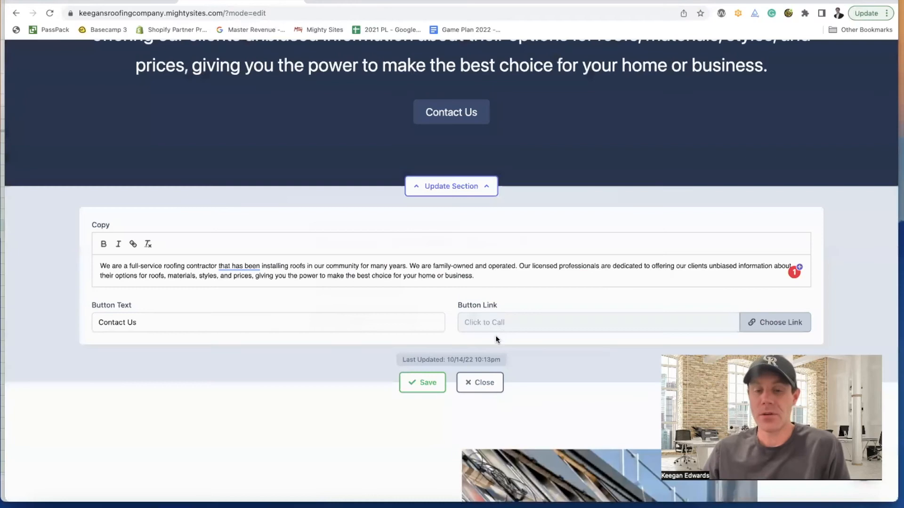
pyautogui.click(422, 382)
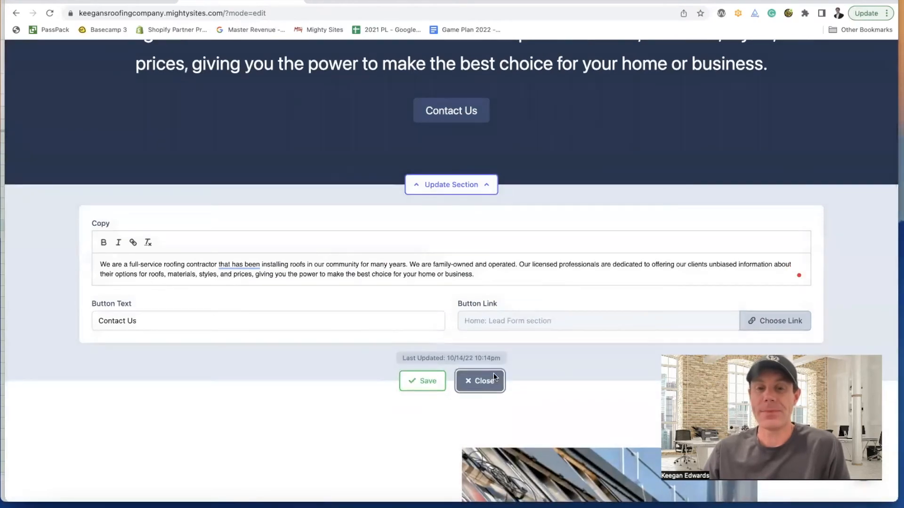
pyautogui.click(493, 378)
pyautogui.scroll(-4, 478, 277)
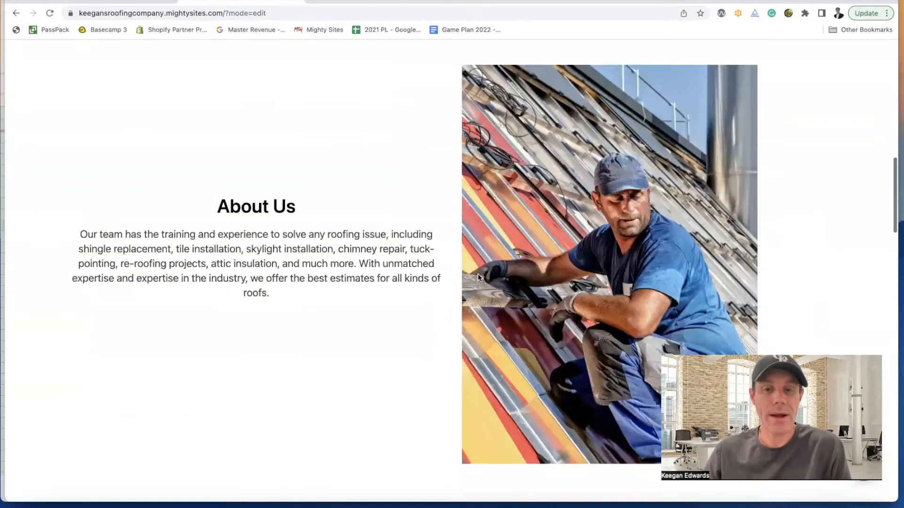
# Open the About Us section's editor, review its title, copy and photo fields, and close it without changes.
pyautogui.scroll(-1, 468, 323)
pyautogui.scroll(-3, 587, 344)
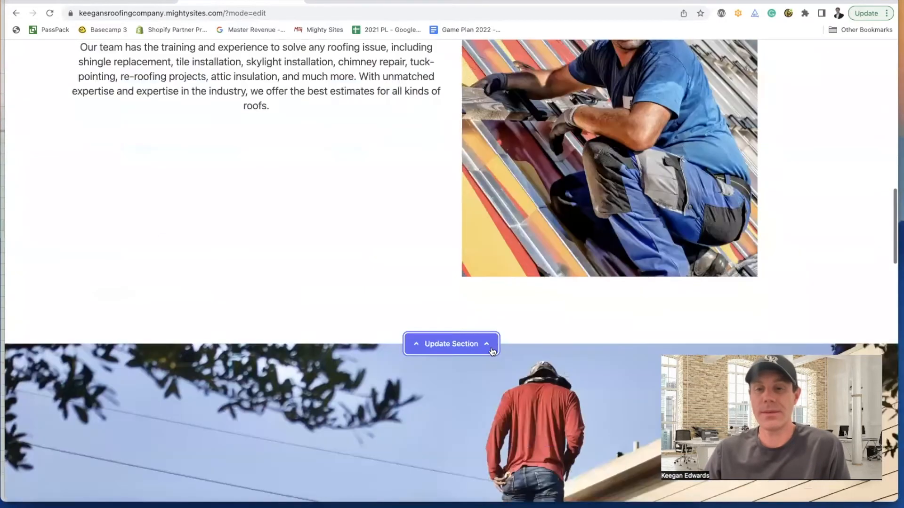
pyautogui.click(487, 348)
pyautogui.scroll(-3, 700, 256)
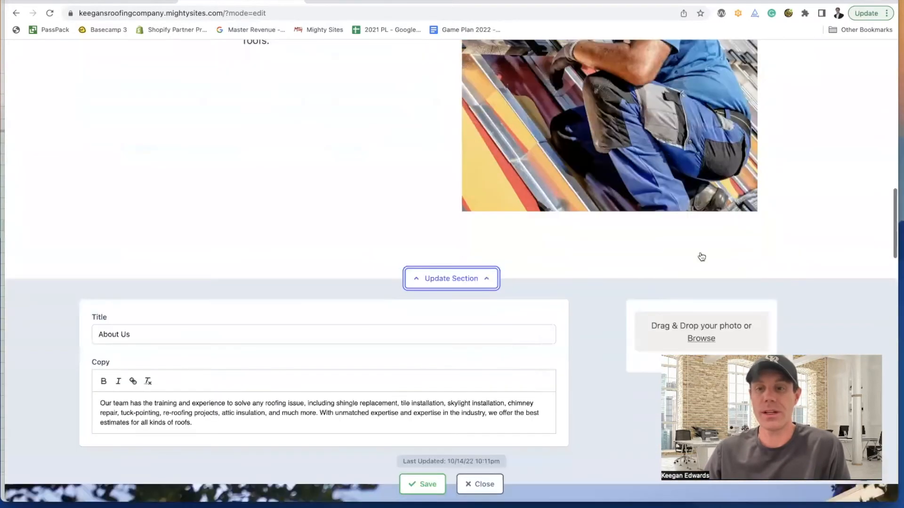
pyautogui.scroll(6, 677, 277)
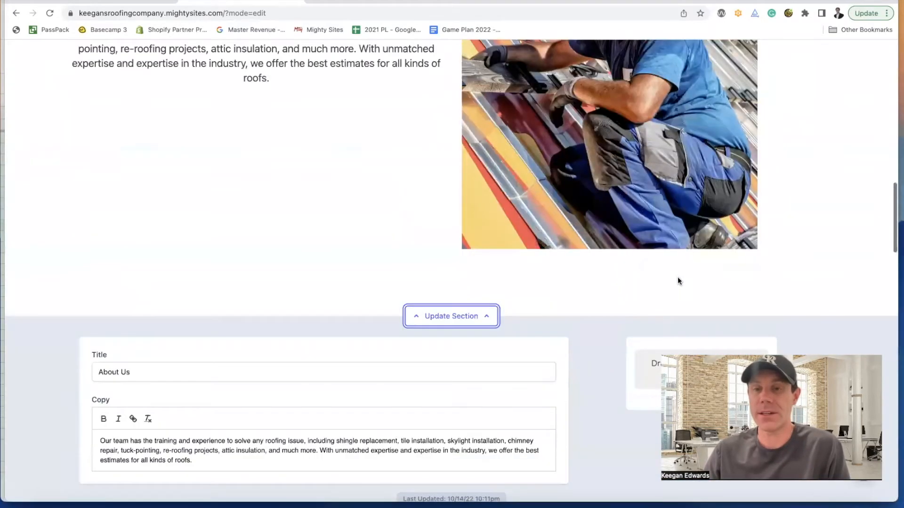
pyautogui.scroll(-3, 677, 278)
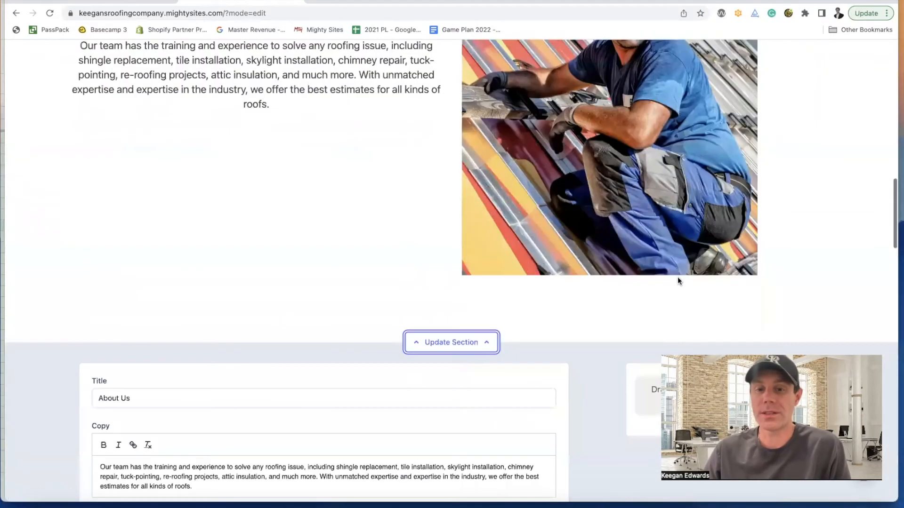
pyautogui.scroll(-5, 548, 286)
pyautogui.scroll(-4, 548, 286)
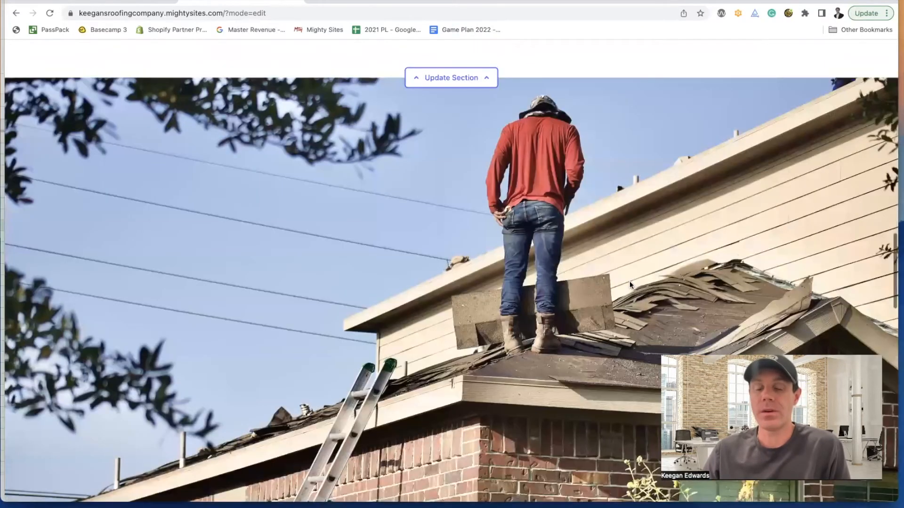
# Review the roofing services list, the Get In Touch lead form and the footer further down the page.
pyautogui.scroll(-3, 630, 284)
pyautogui.scroll(-15, 630, 282)
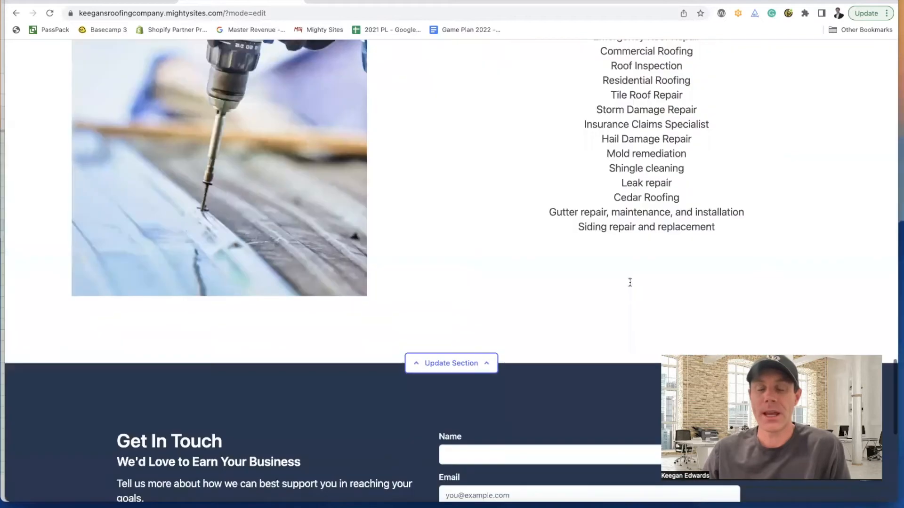
pyautogui.scroll(10, 630, 282)
pyautogui.scroll(-3, 637, 239)
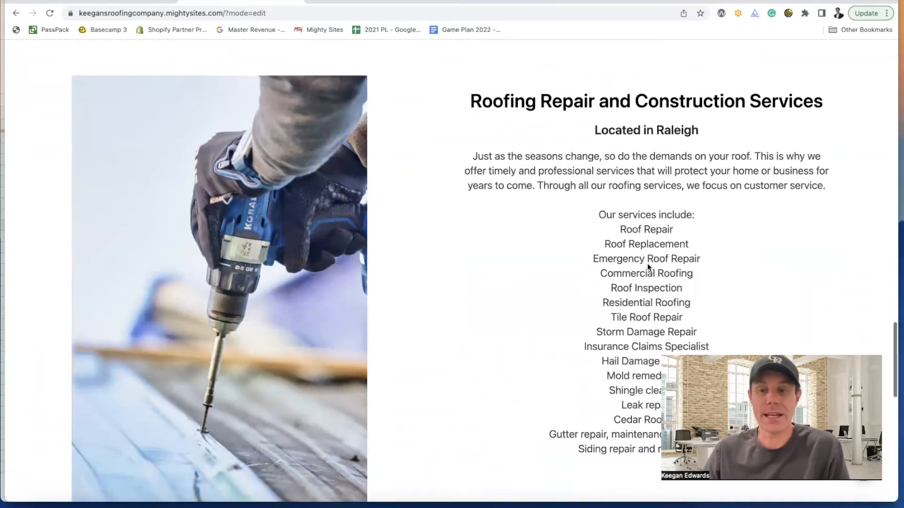
pyautogui.scroll(-2, 648, 267)
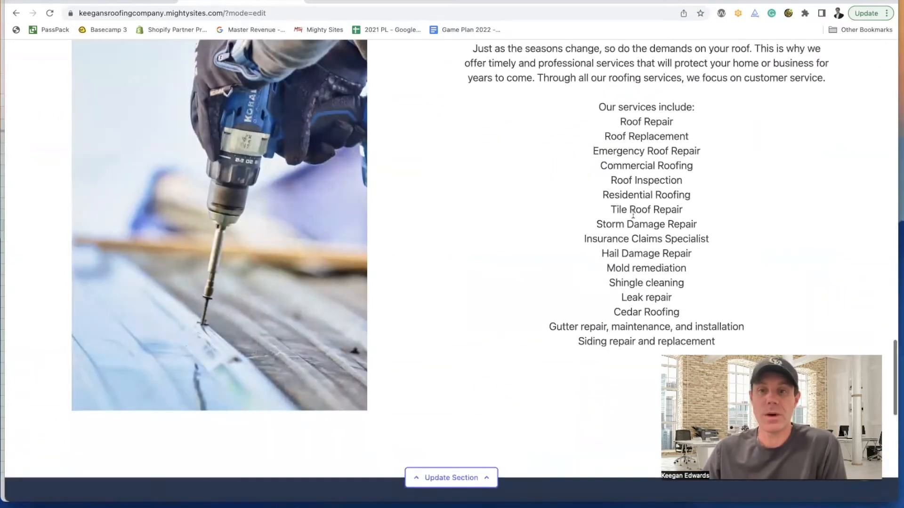
pyautogui.scroll(-3, 634, 215)
pyautogui.scroll(-2, 640, 171)
pyautogui.scroll(-5, 640, 170)
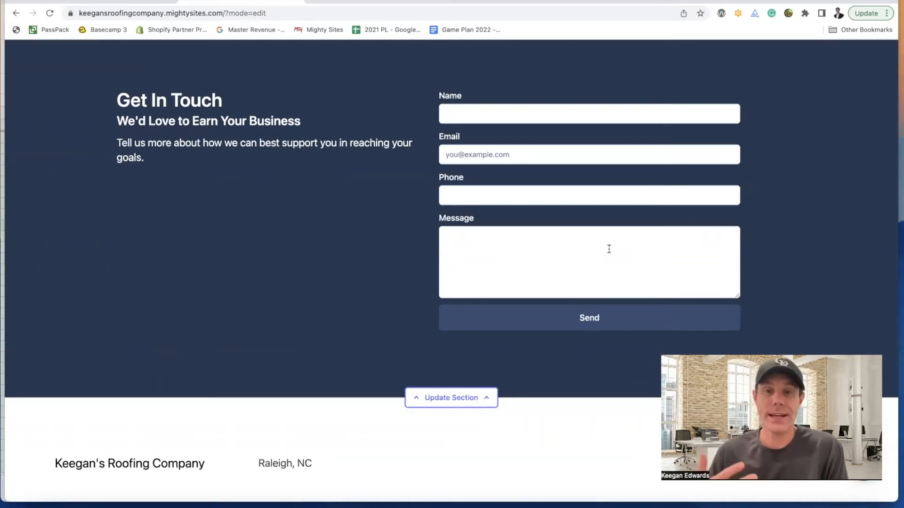
pyautogui.scroll(-2, 609, 248)
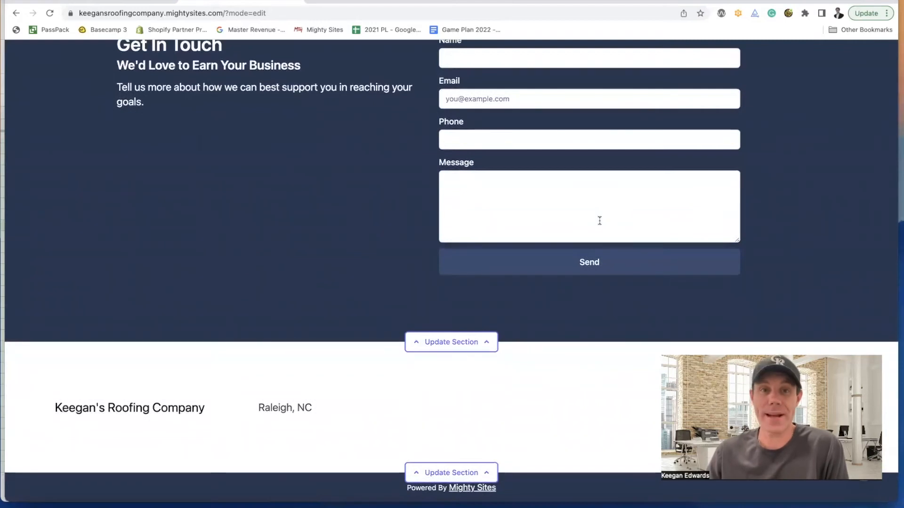
# Return to the top of the home page and open the color theme picker.
pyautogui.scroll(20, 605, 221)
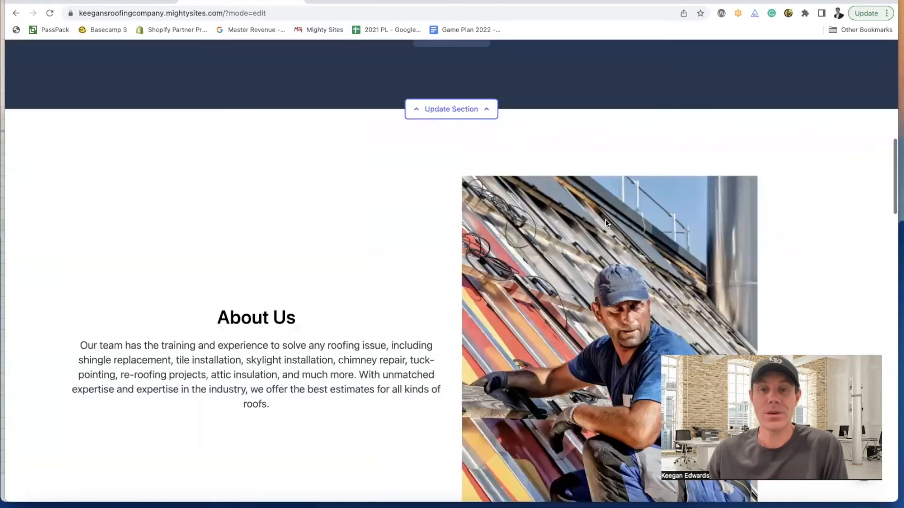
pyautogui.scroll(3, 605, 219)
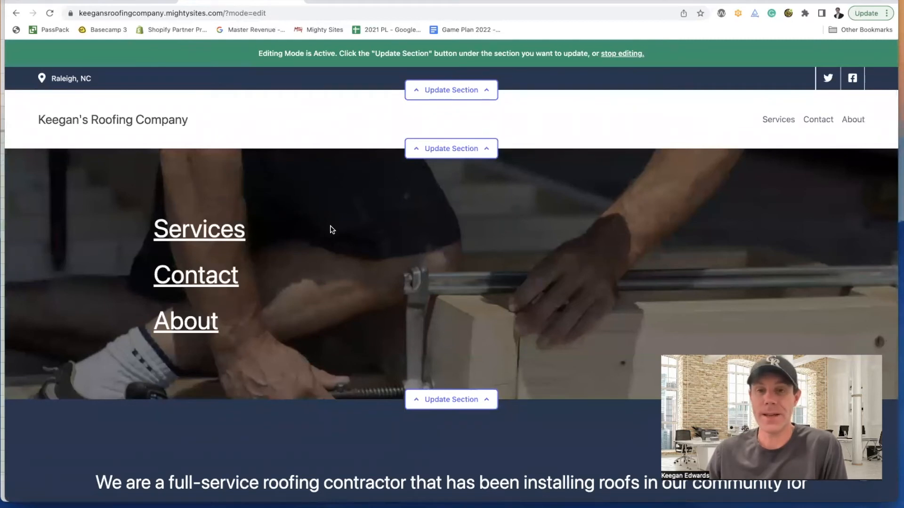
pyautogui.scroll(-1, 332, 230)
pyautogui.scroll(-10, 332, 229)
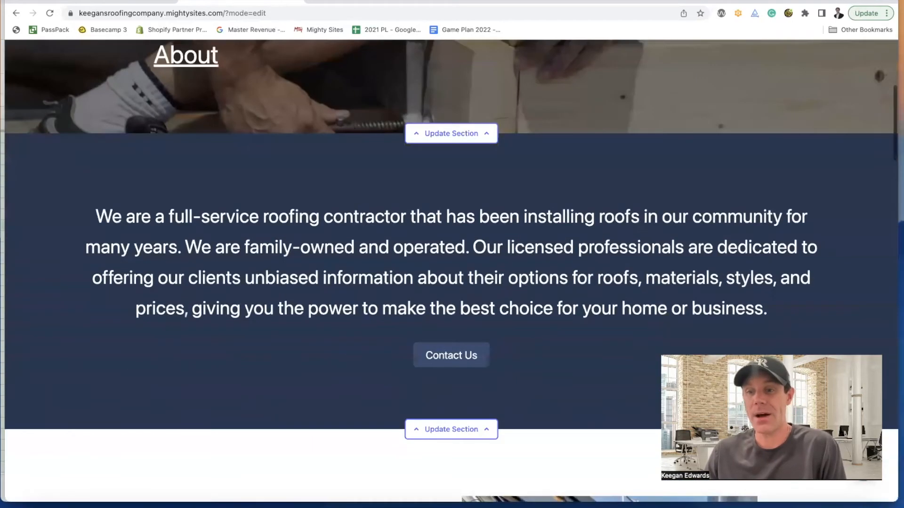
pyautogui.scroll(-1, 199, 326)
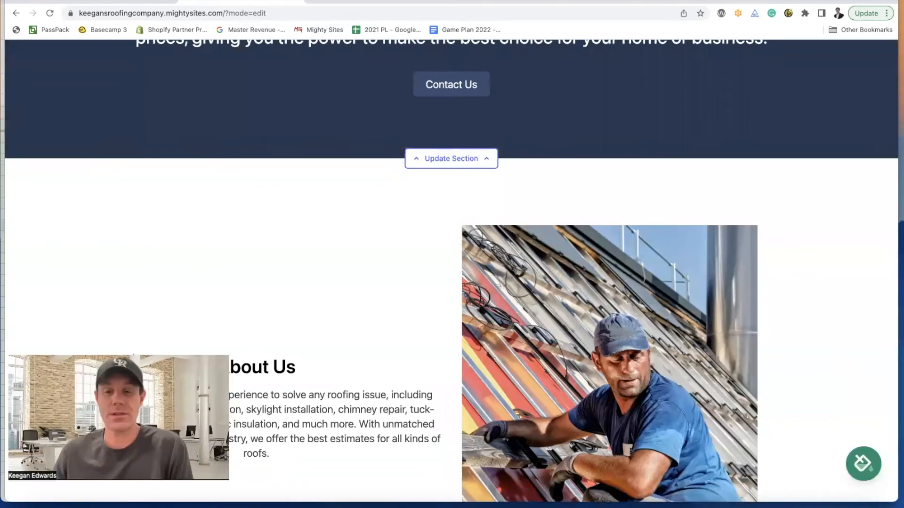
pyautogui.scroll(-3, 831, 414)
pyautogui.scroll(13, 832, 412)
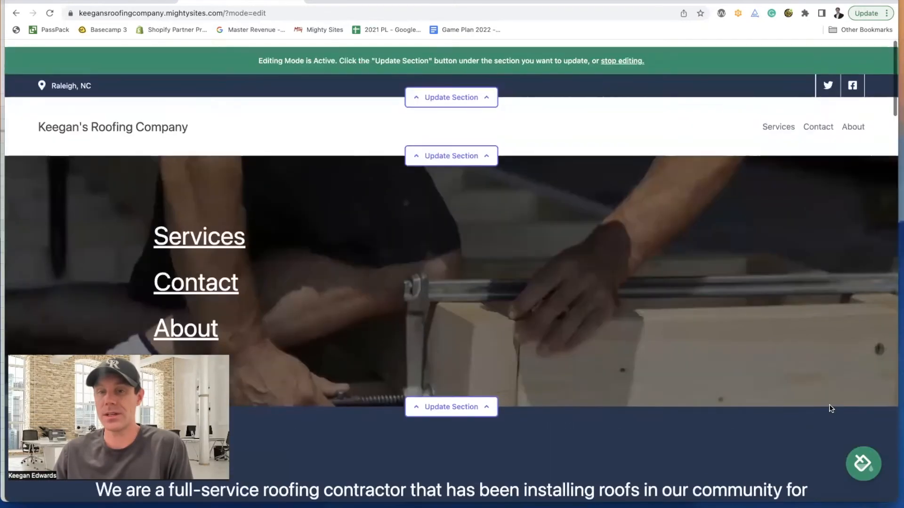
pyautogui.click(871, 462)
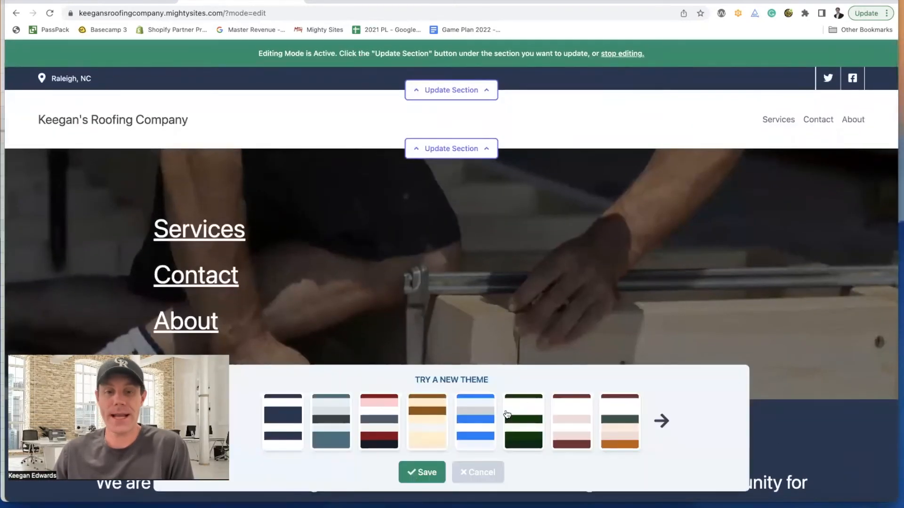
# Preview the maroon, dark green and orange theme and the maroon and pale pink theme across the page.
pyautogui.click(621, 418)
pyautogui.scroll(-6, 505, 303)
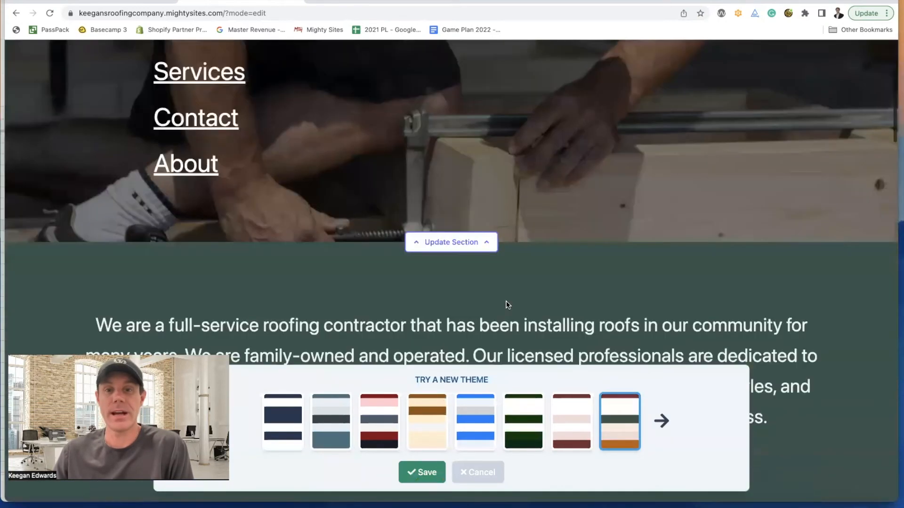
pyautogui.scroll(-5, 507, 302)
pyautogui.scroll(-3, 556, 393)
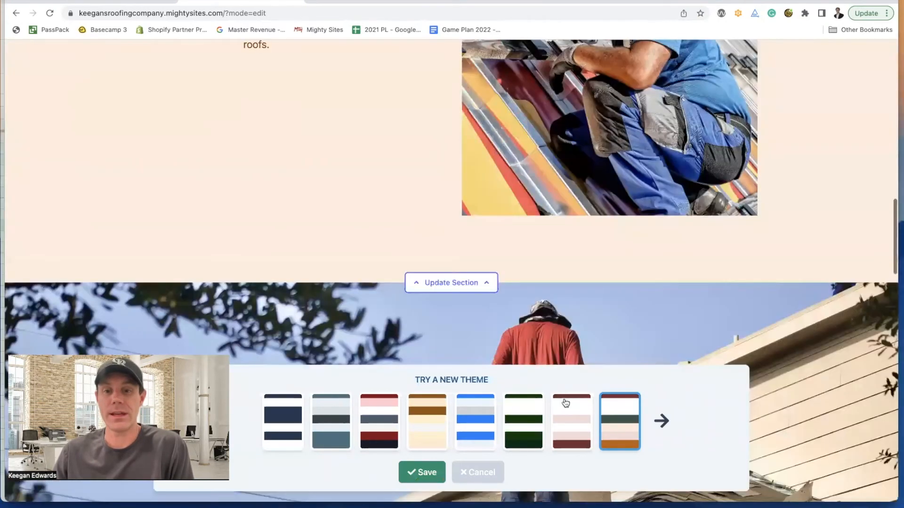
pyautogui.click(565, 400)
pyautogui.scroll(15, 547, 331)
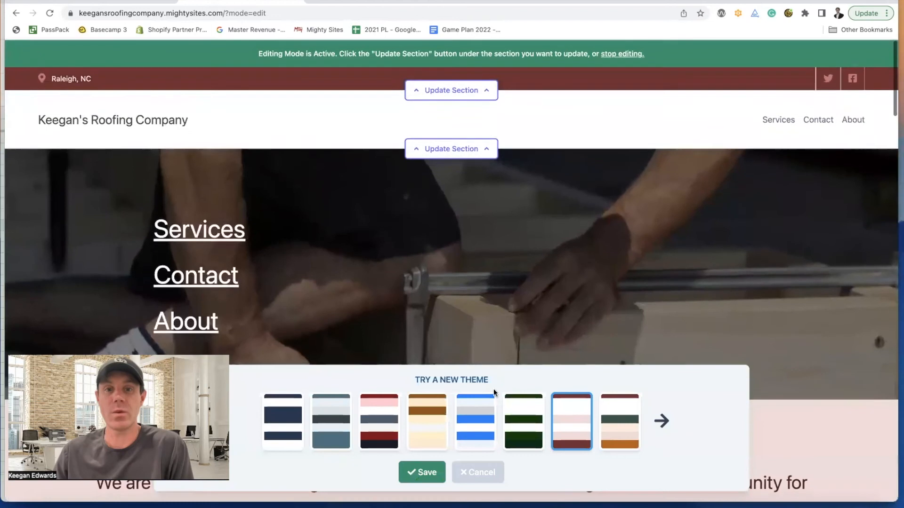
# Preview the bright blue theme and the dark red, pink and slate theme across the page.
pyautogui.click(478, 418)
pyautogui.scroll(-10, 480, 301)
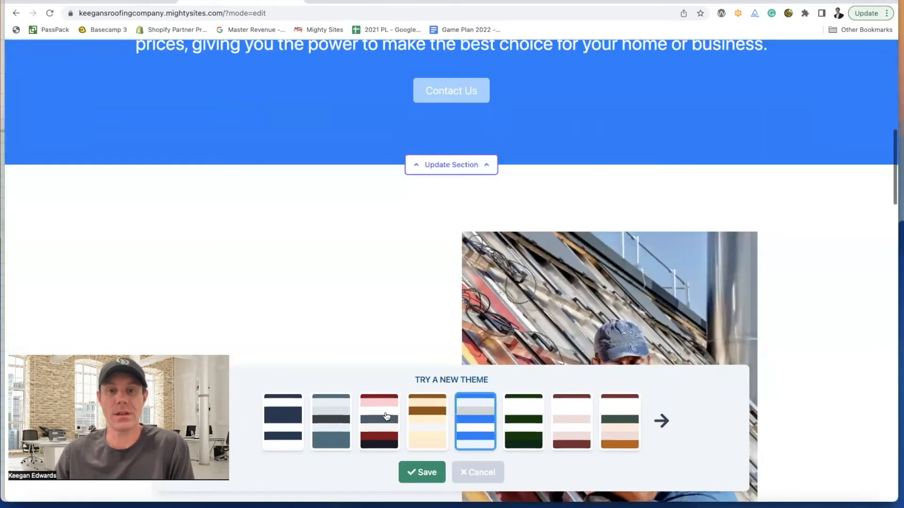
pyautogui.click(386, 416)
pyautogui.scroll(10, 518, 419)
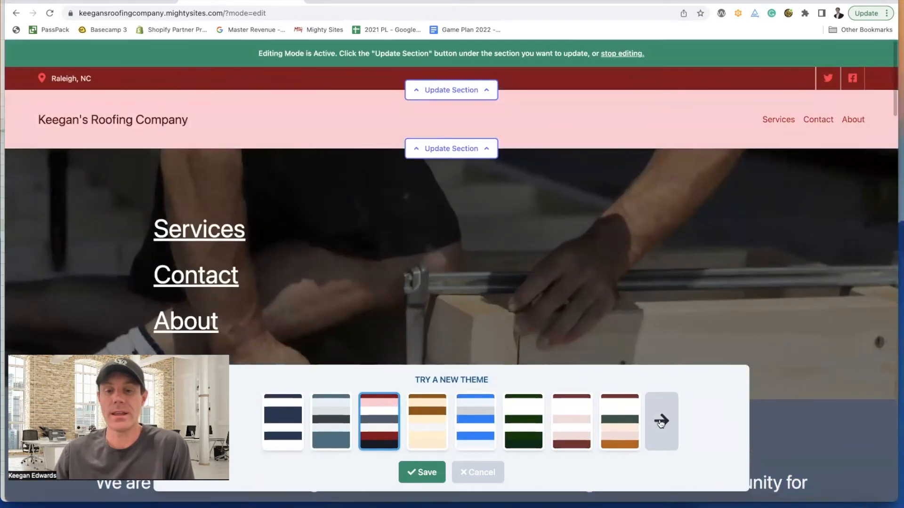
# Go to the second set of themes and preview the salmon, beige, and navy and light blue ones.
pyautogui.click(659, 420)
pyautogui.click(523, 420)
pyautogui.scroll(-5, 526, 329)
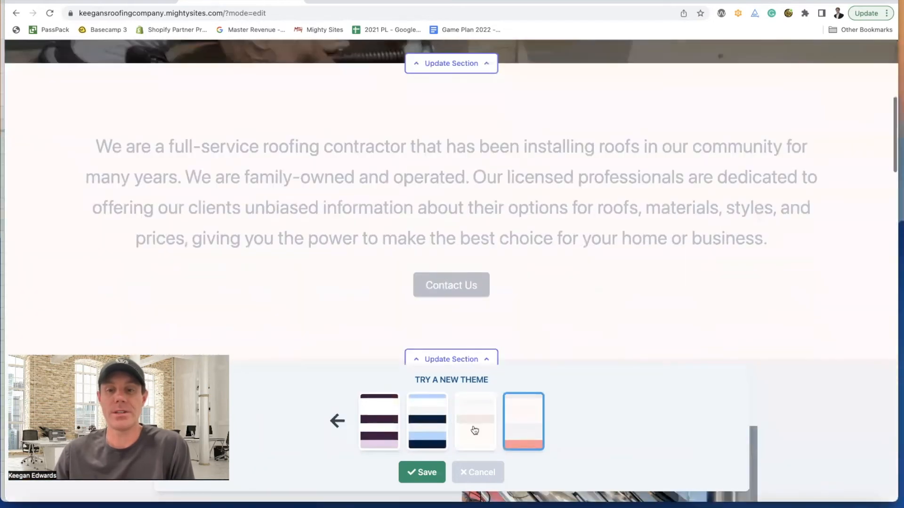
pyautogui.click(475, 421)
pyautogui.scroll(10, 483, 328)
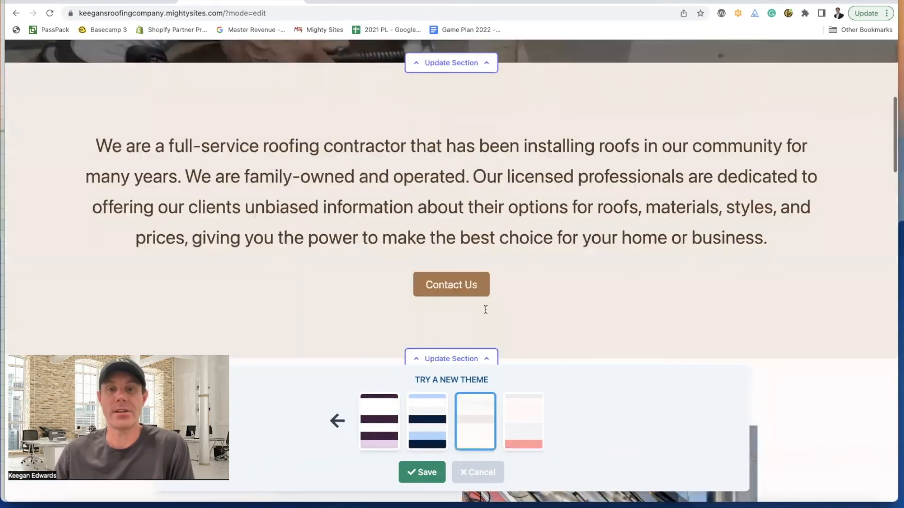
pyautogui.scroll(-5, 485, 309)
pyautogui.click(427, 421)
pyautogui.scroll(10, 451, 314)
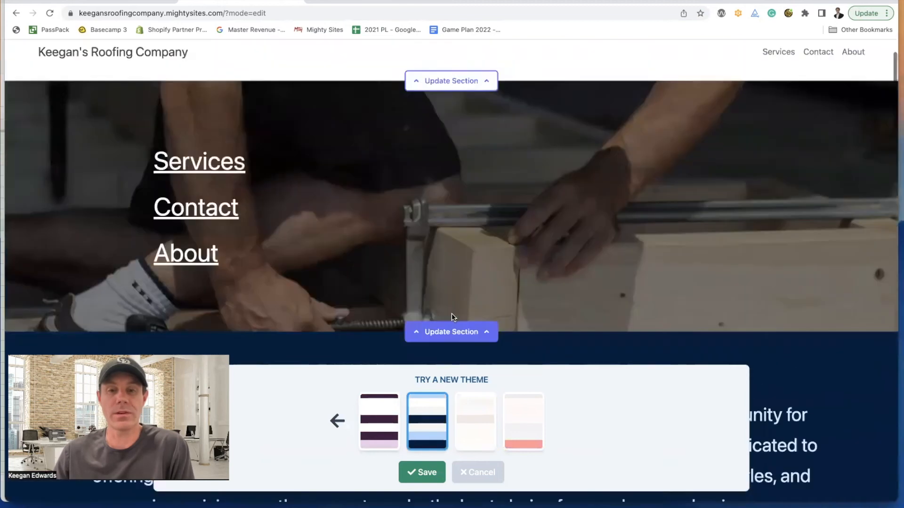
pyautogui.scroll(-10, 451, 313)
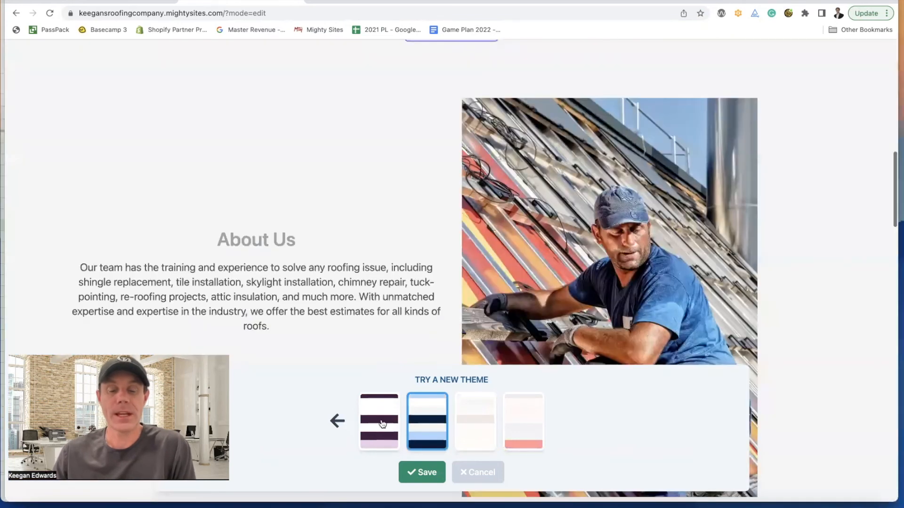
# Apply the dark purple theme, save it and check the new colors across the home page.
pyautogui.click(357, 418)
pyautogui.scroll(-7, 372, 304)
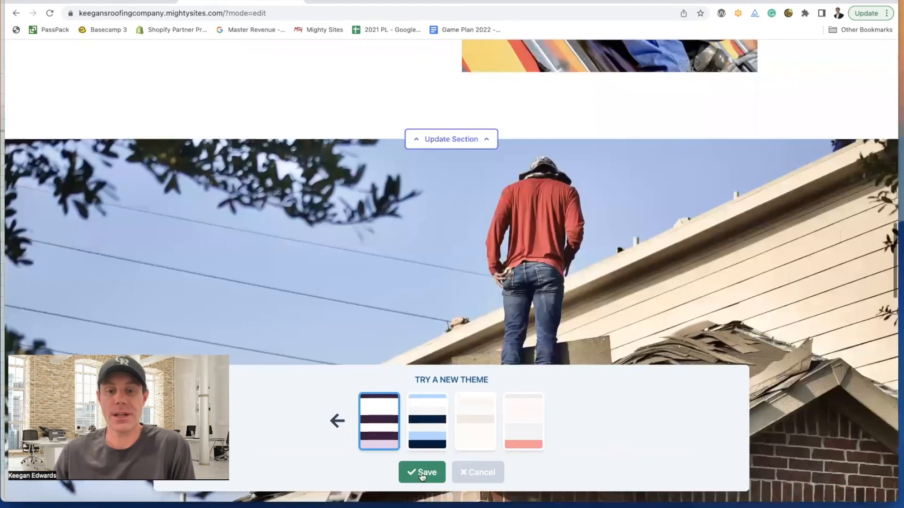
pyautogui.scroll(-2, 422, 477)
pyautogui.click(423, 477)
pyautogui.scroll(-6, 502, 400)
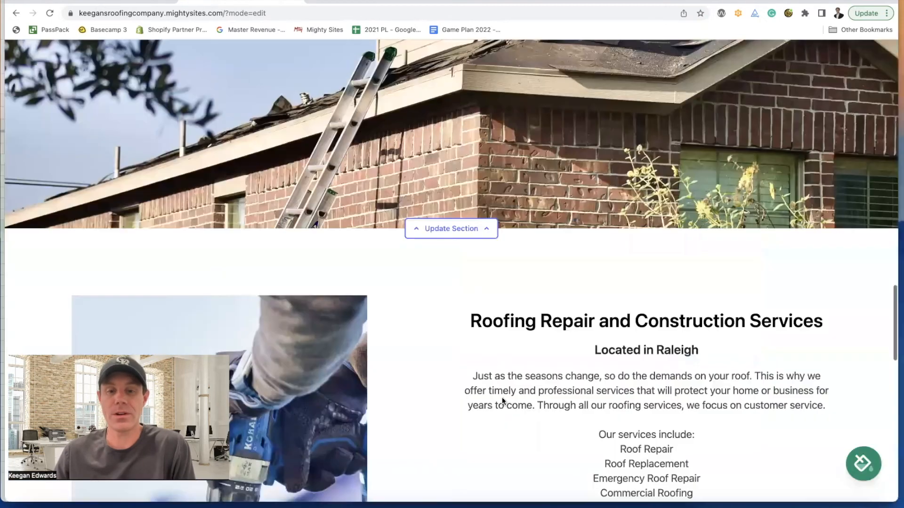
pyautogui.scroll(15, 570, 352)
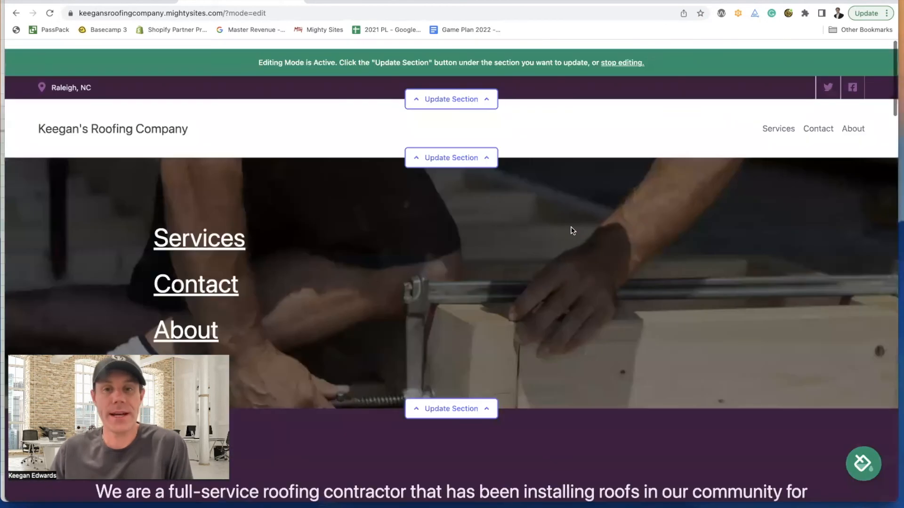
pyautogui.scroll(-5, 567, 234)
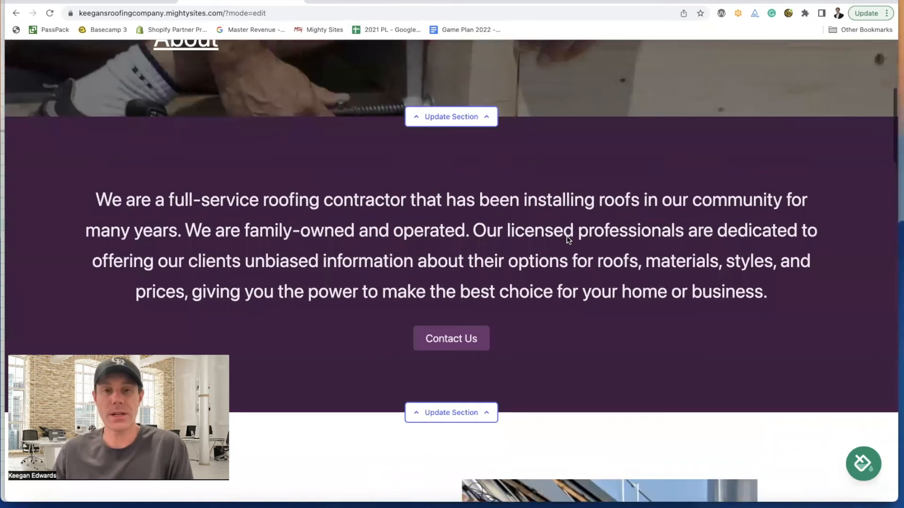
# Stop editing the page and go to the site dashboard.
pyautogui.scroll(7, 542, 189)
pyautogui.click(620, 58)
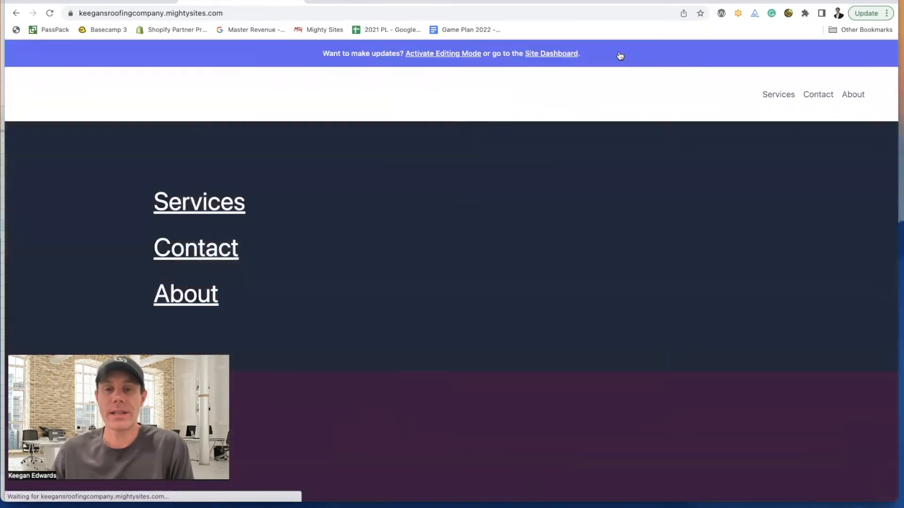
pyautogui.click(536, 54)
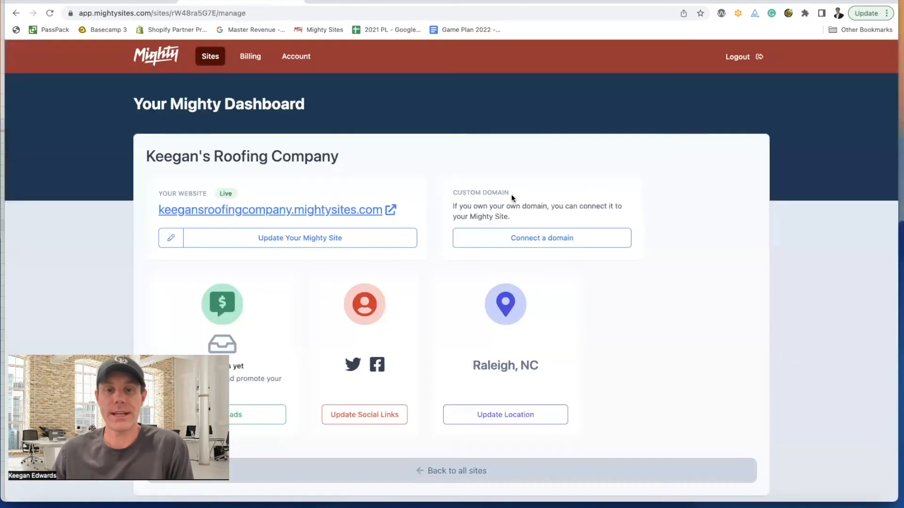
# View the site's leads list, return to the website dashboard and open the page for connecting a custom domain.
pyautogui.scroll(-1, 471, 214)
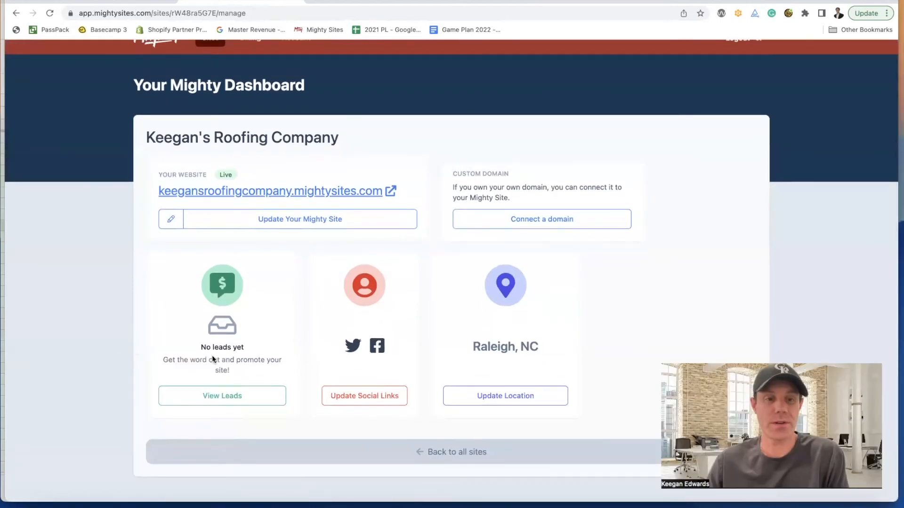
pyautogui.click(219, 400)
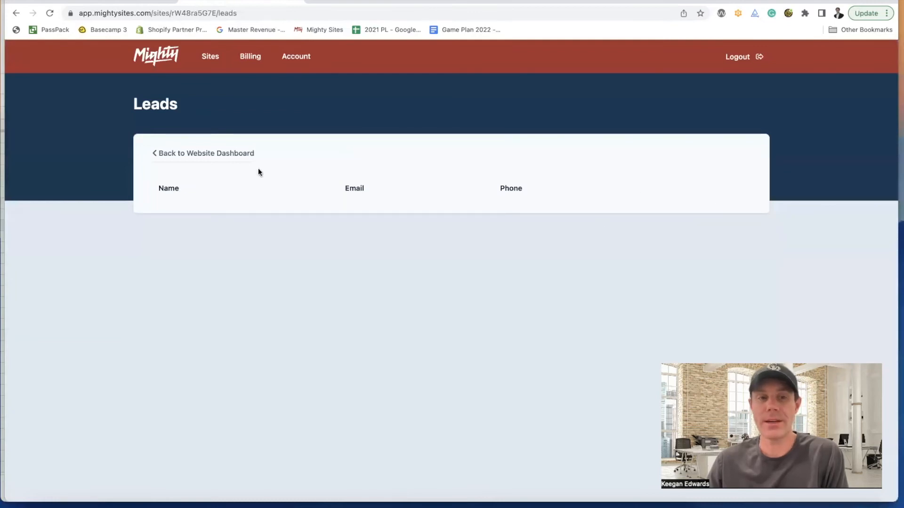
pyautogui.click(210, 153)
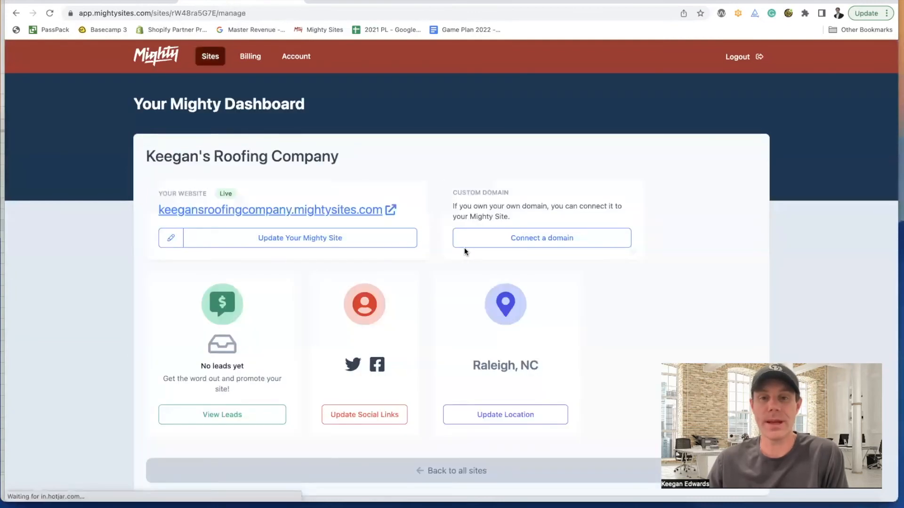
pyautogui.click(508, 244)
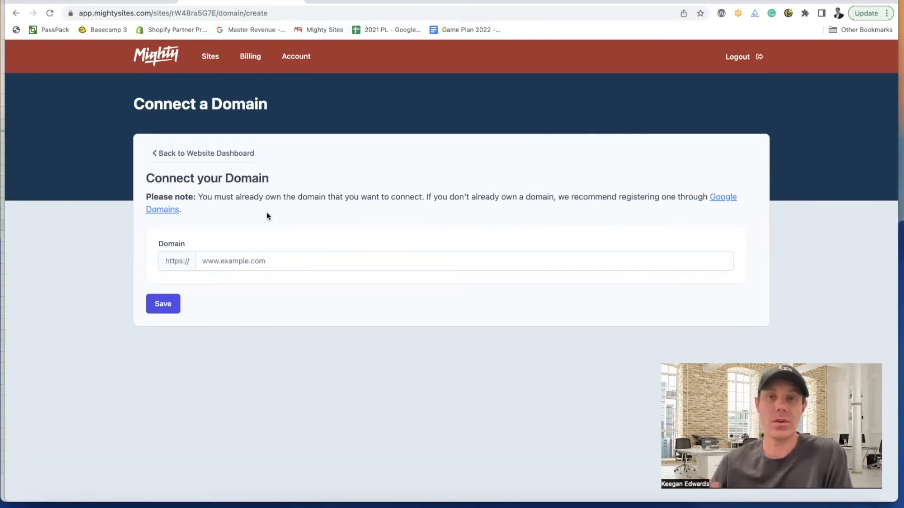
# Leave the domain connection page, open the site's location details and save them to return to the website dashboard.
pyautogui.click(249, 153)
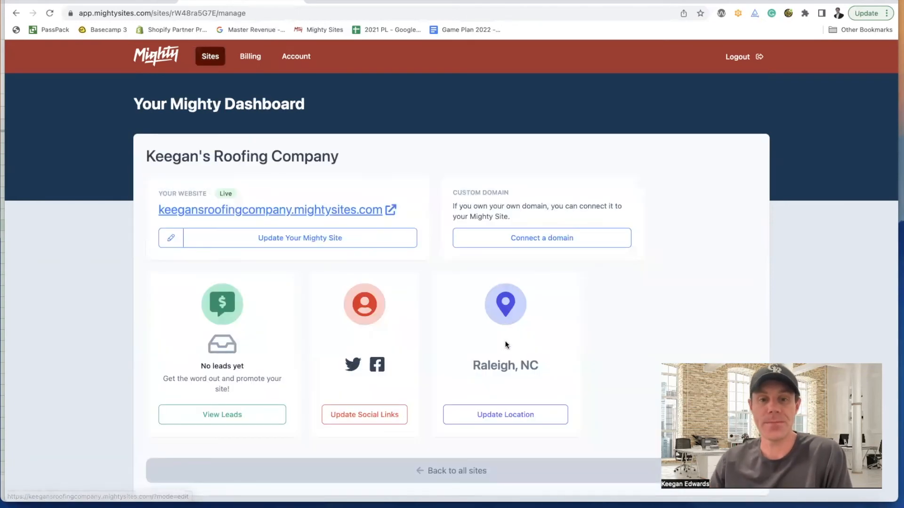
pyautogui.click(507, 422)
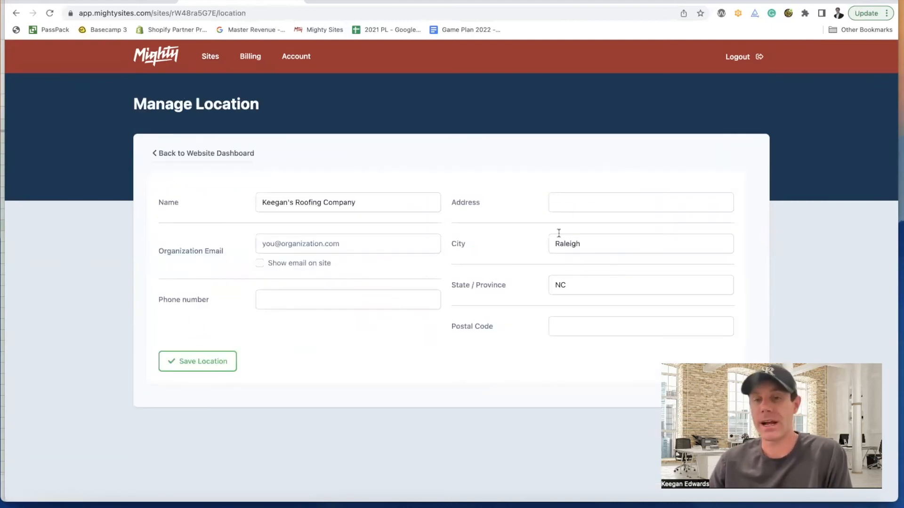
pyautogui.click(233, 359)
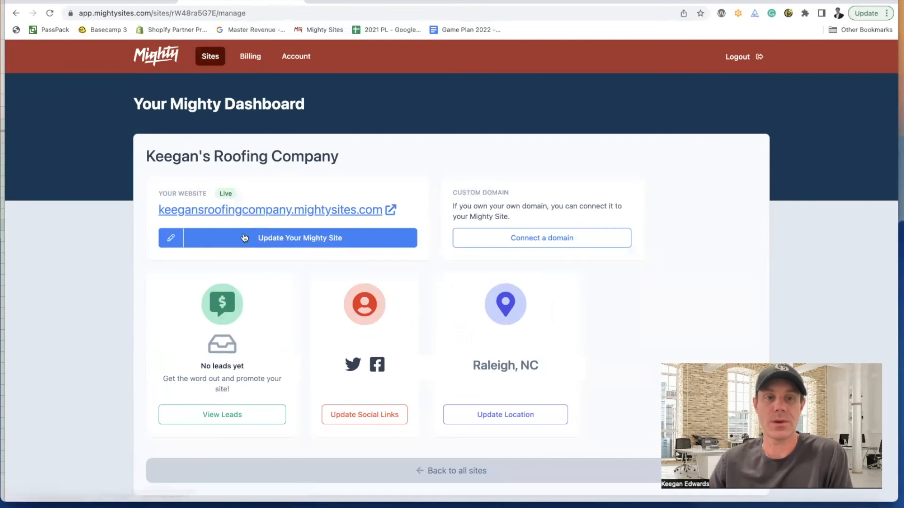
# Open the roofing site in editing mode and look through the home page's editable sections.
pyautogui.click(283, 238)
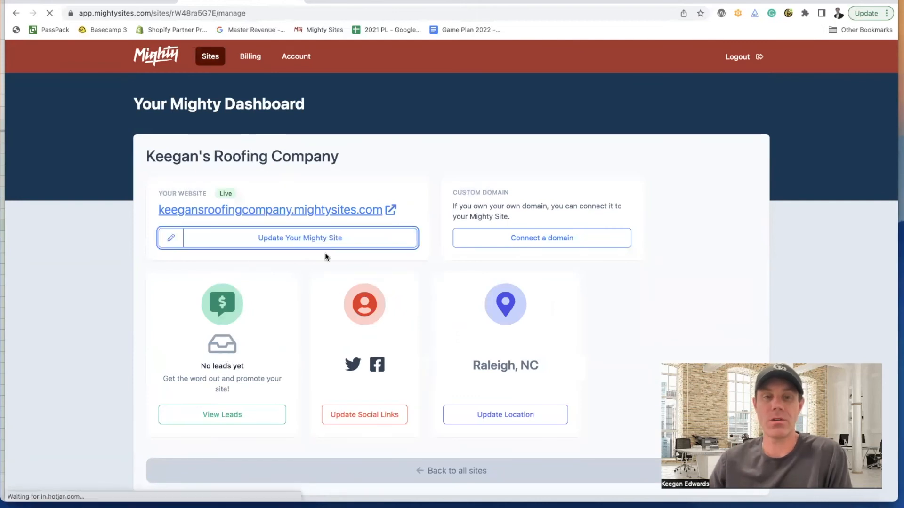
pyautogui.scroll(-10, 327, 255)
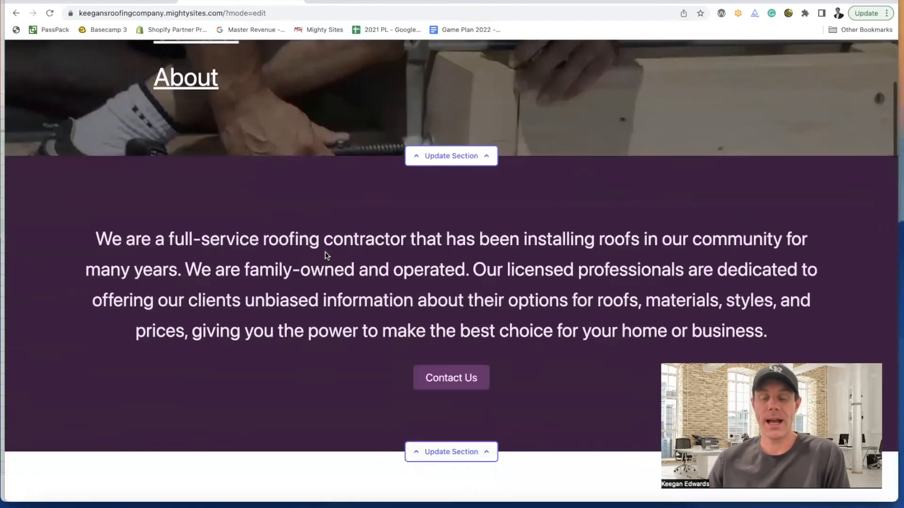
pyautogui.scroll(-10, 326, 256)
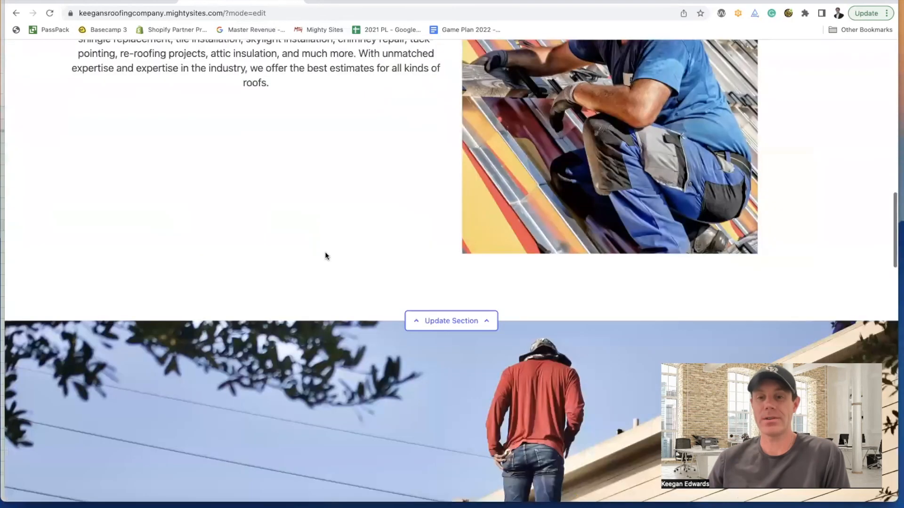
pyautogui.scroll(20, 325, 255)
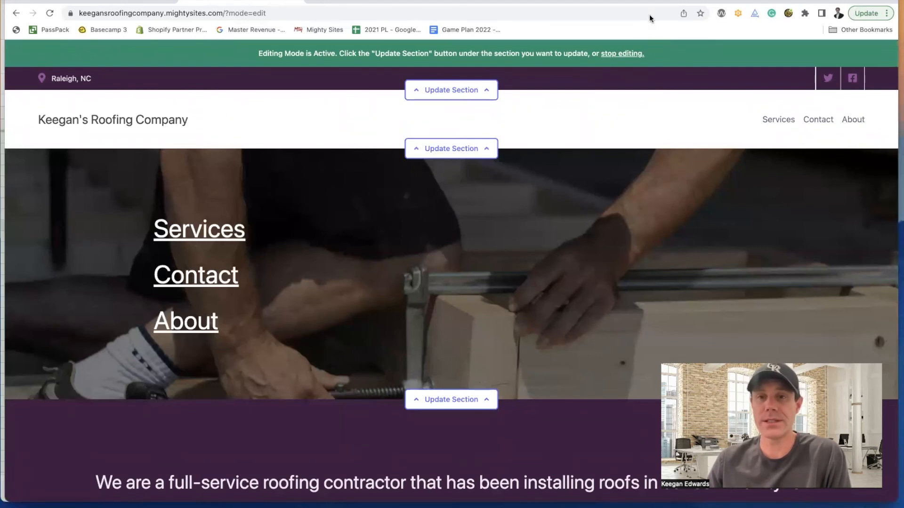
# Stop editing, check the home page outside editing mode and return to the site dashboard.
pyautogui.click(632, 54)
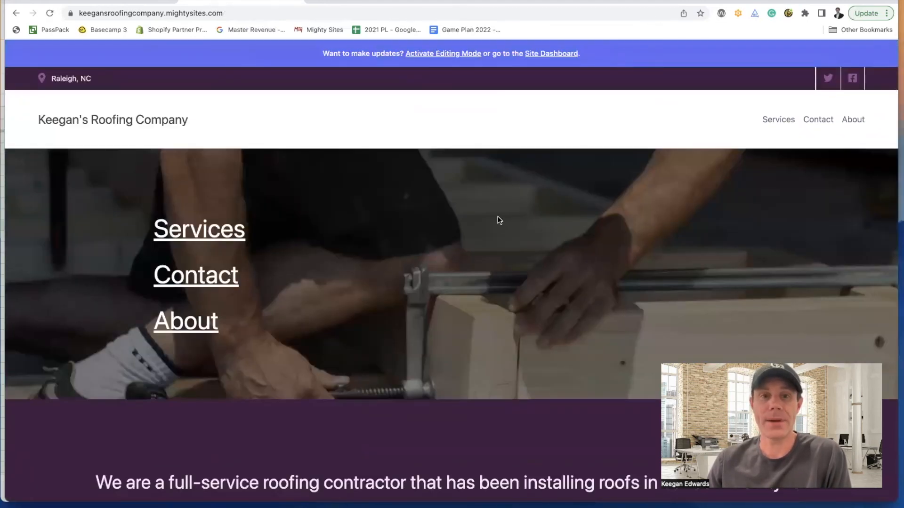
pyautogui.scroll(-5, 560, 179)
pyautogui.scroll(5, 561, 178)
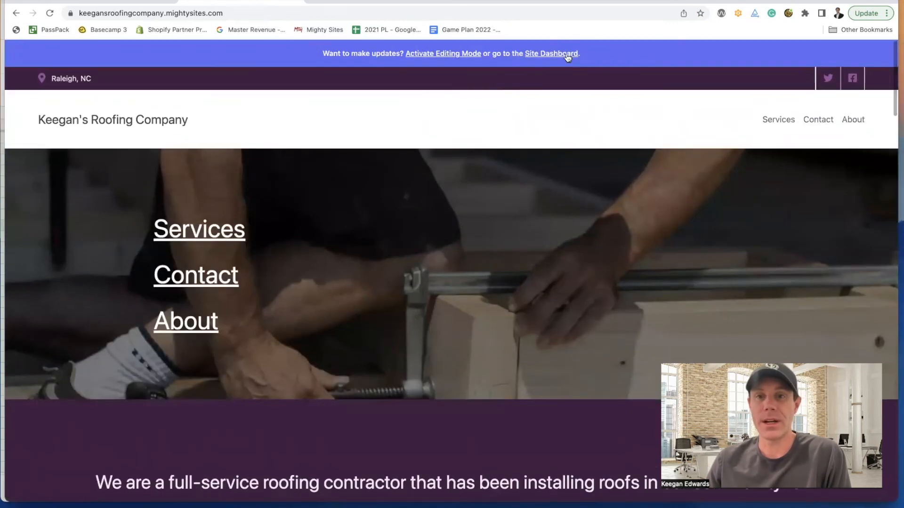
pyautogui.click(569, 56)
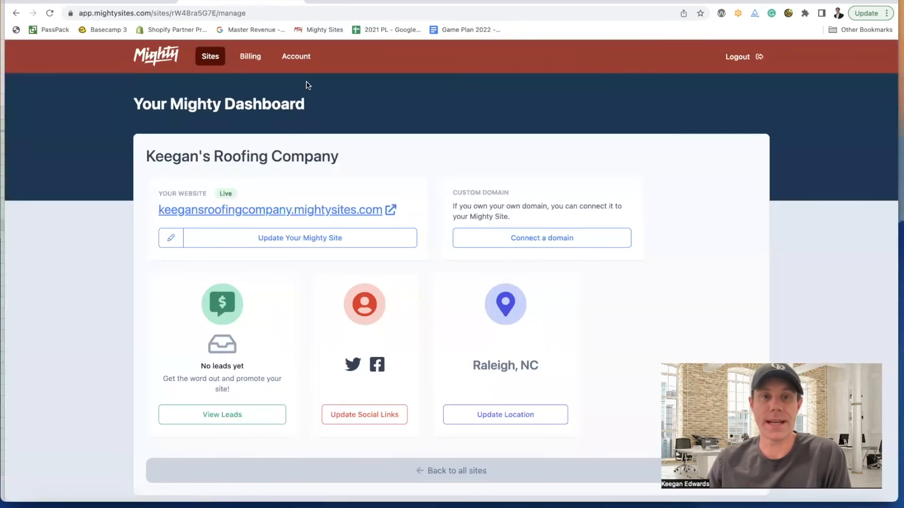
# View the billing and subscription details, and reopen the roofing company's site dashboard from the list of all sites.
pyautogui.click(249, 56)
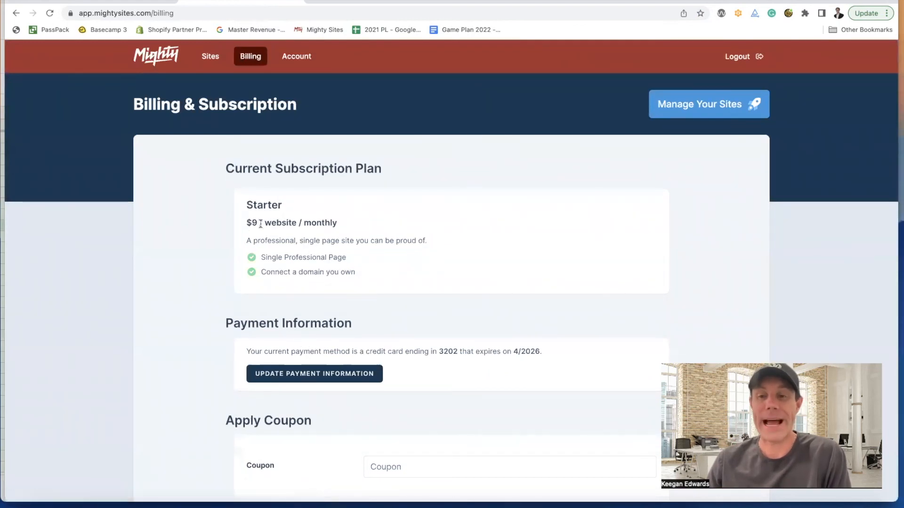
pyautogui.click(211, 56)
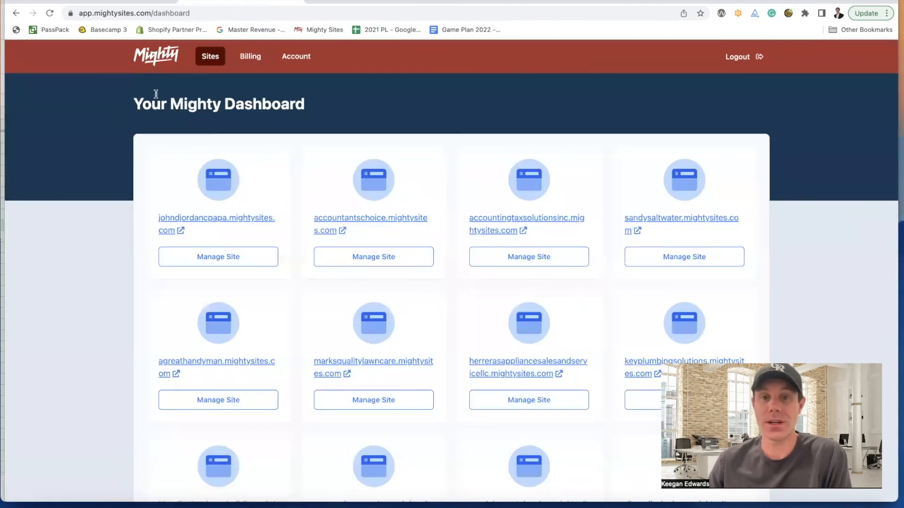
pyautogui.scroll(-15, 169, 102)
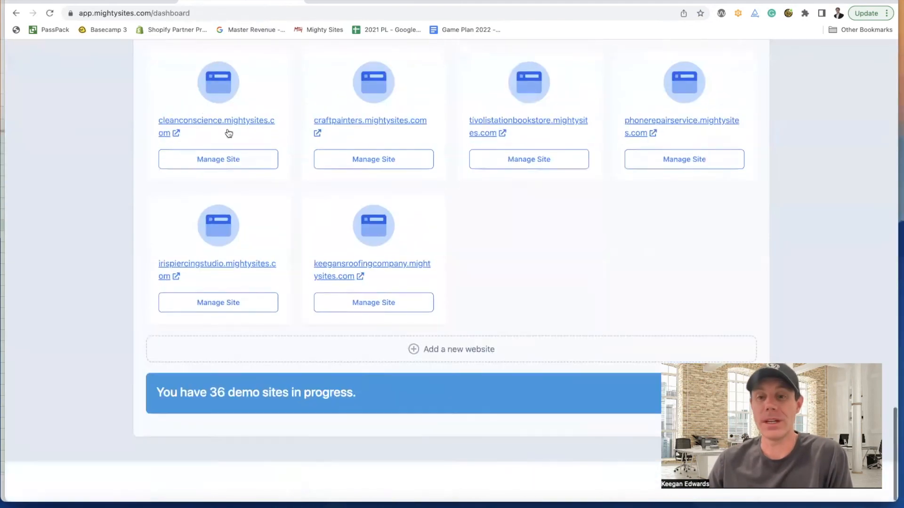
pyautogui.click(379, 343)
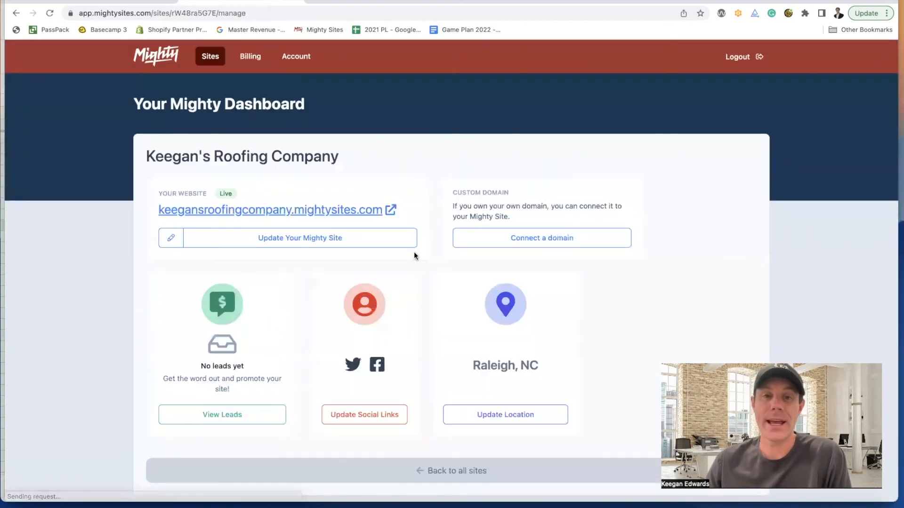